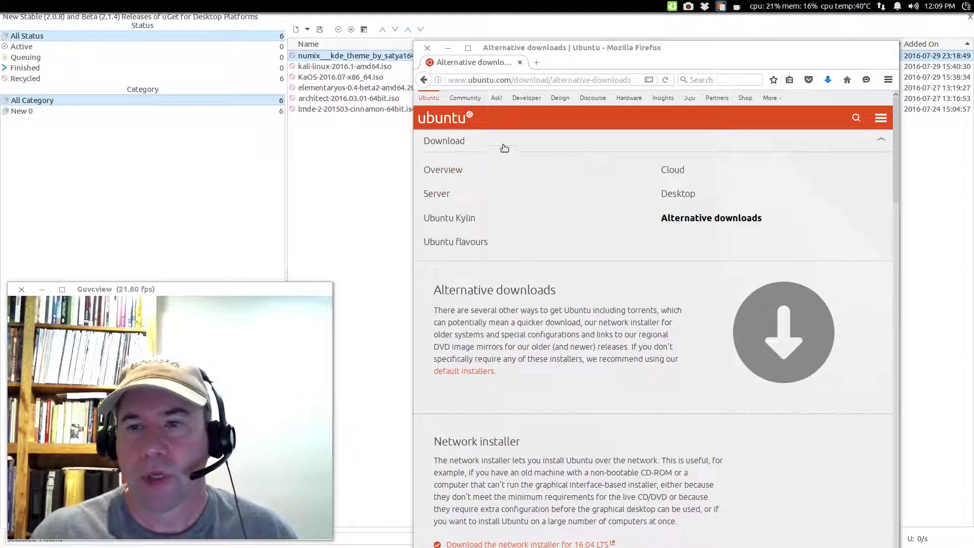
# Step: Send the Ubuntu 16.04.1 Server (64-bit) torrent from Firefox to uGet using FlashGot
pyautogui.scroll(-2, 619, 277)
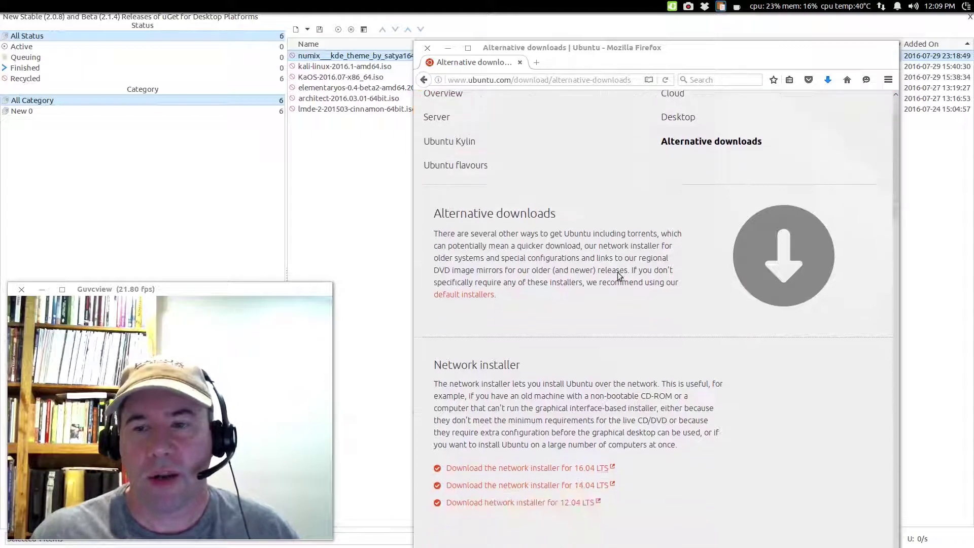
pyautogui.scroll(-8, 619, 279)
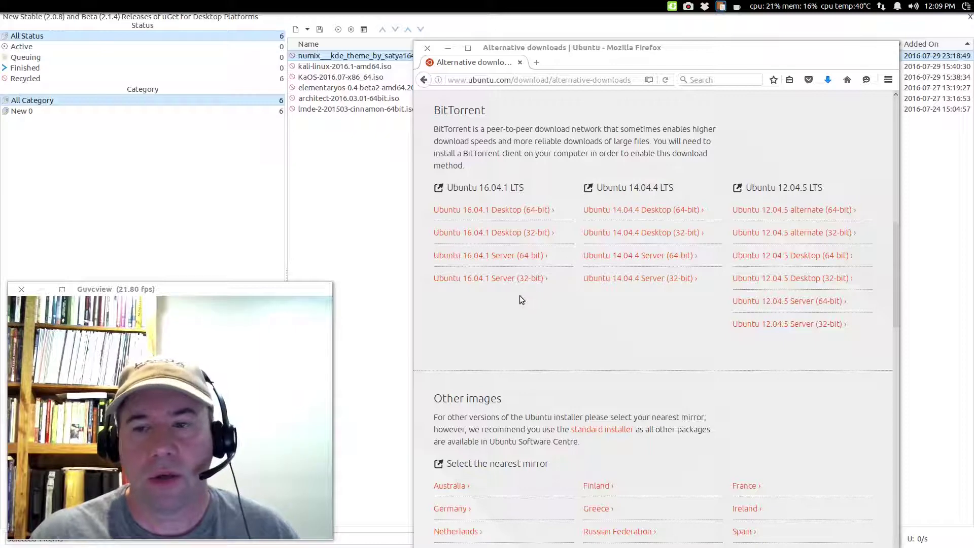
pyautogui.click(498, 258)
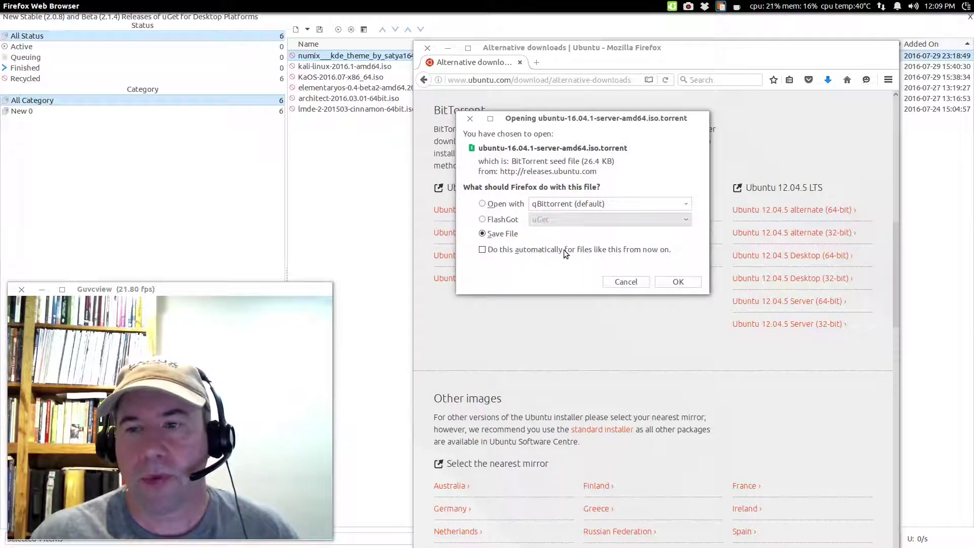
pyautogui.click(483, 219)
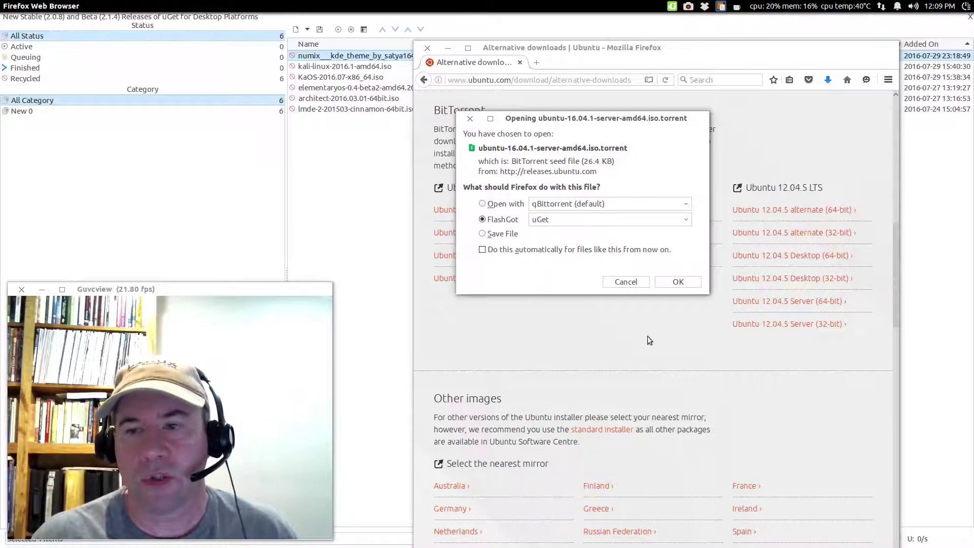
pyautogui.click(685, 282)
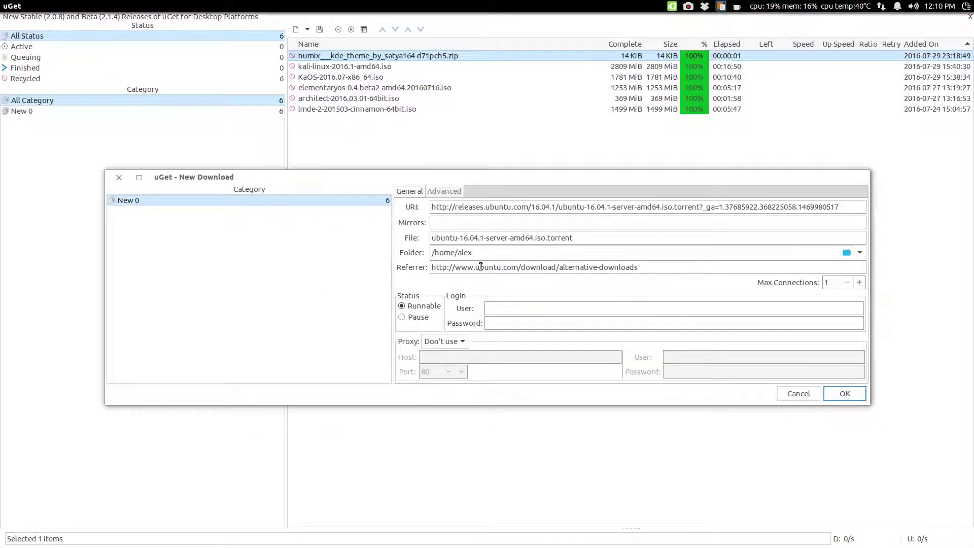
# Step: Accept the ubuntu-16.04.1-server-amd64.iso.torrent download and let it run to 84%
pyautogui.click(845, 395)
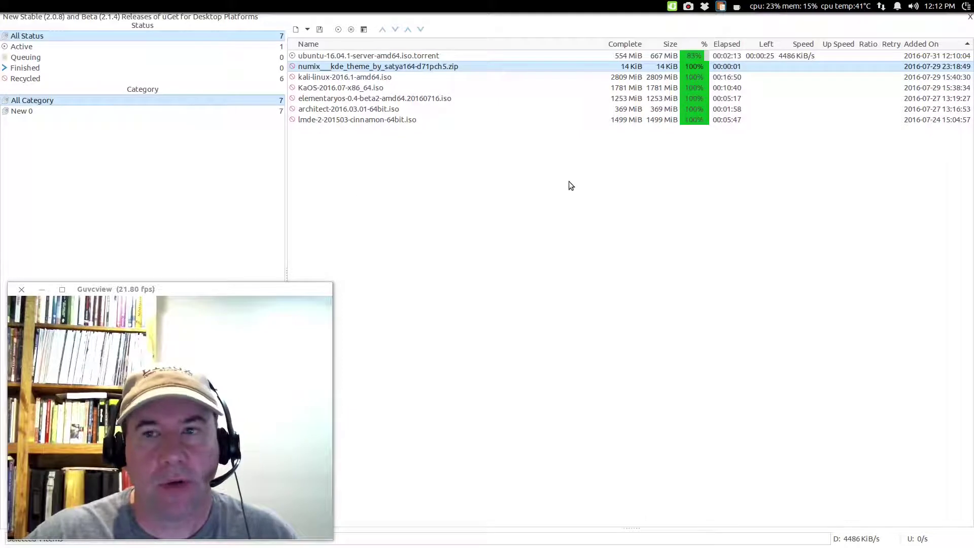
pyautogui.moveTo(183, 5)
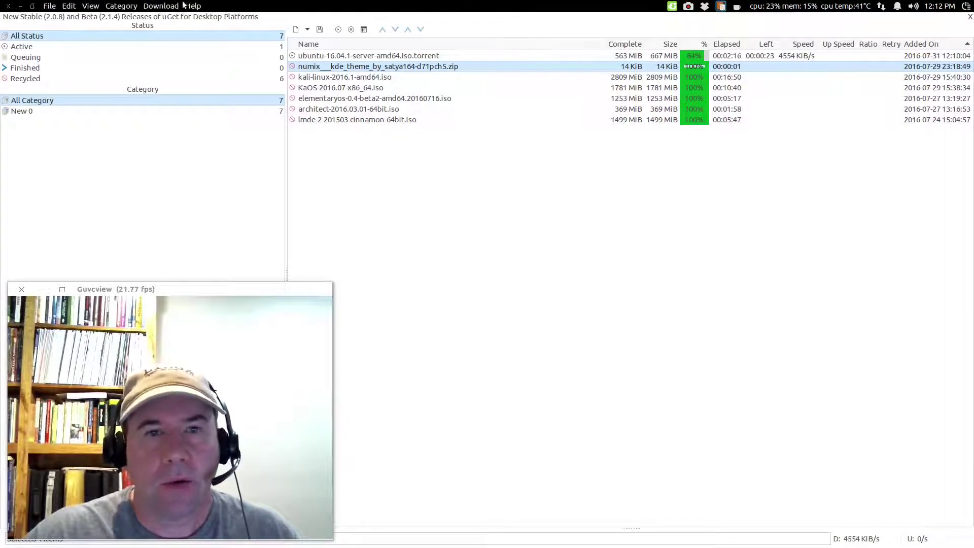
# Step: Add a new torrent task from Downloads/ubuntu-16.04.1-server-amd64.iso.torrent
pyautogui.click(51, 6)
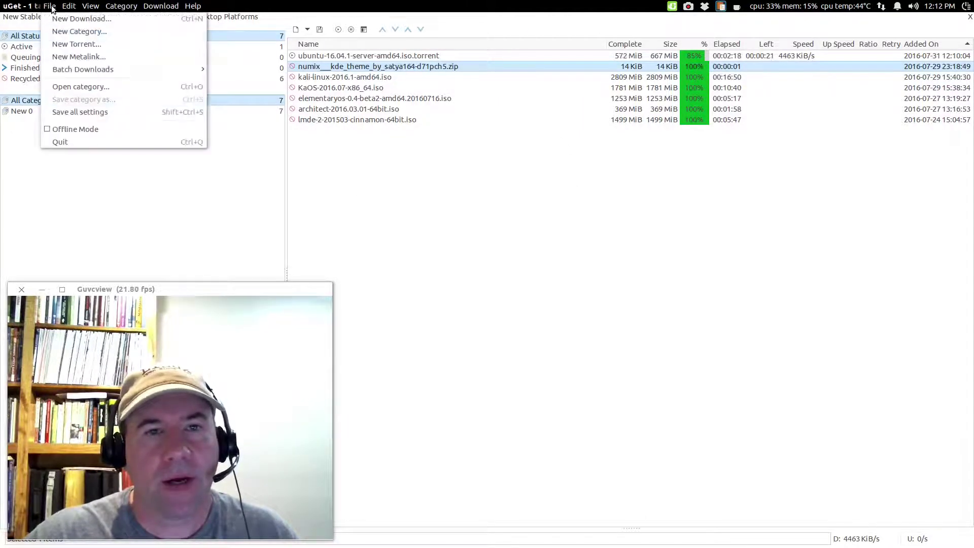
pyautogui.click(69, 45)
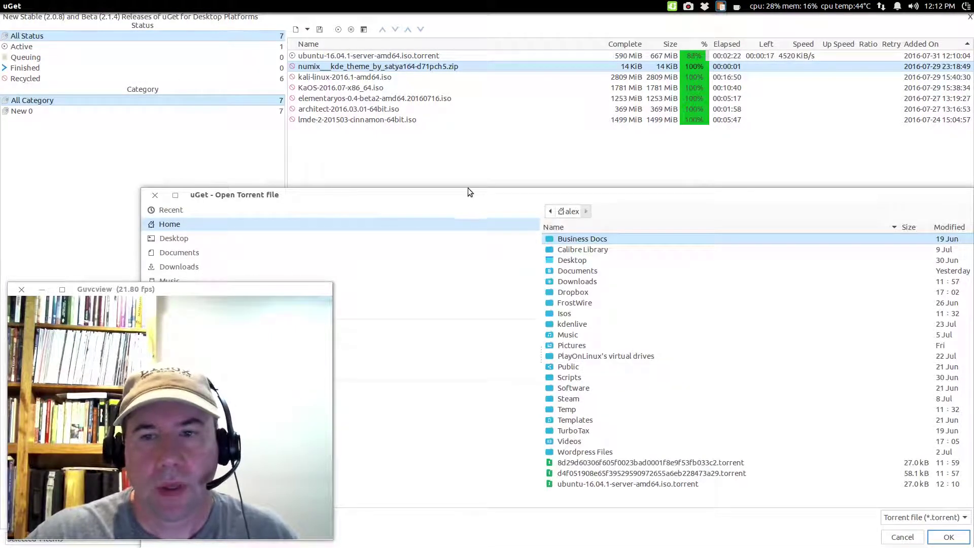
pyautogui.moveTo(465, 195); pyautogui.dragTo(478, 68)
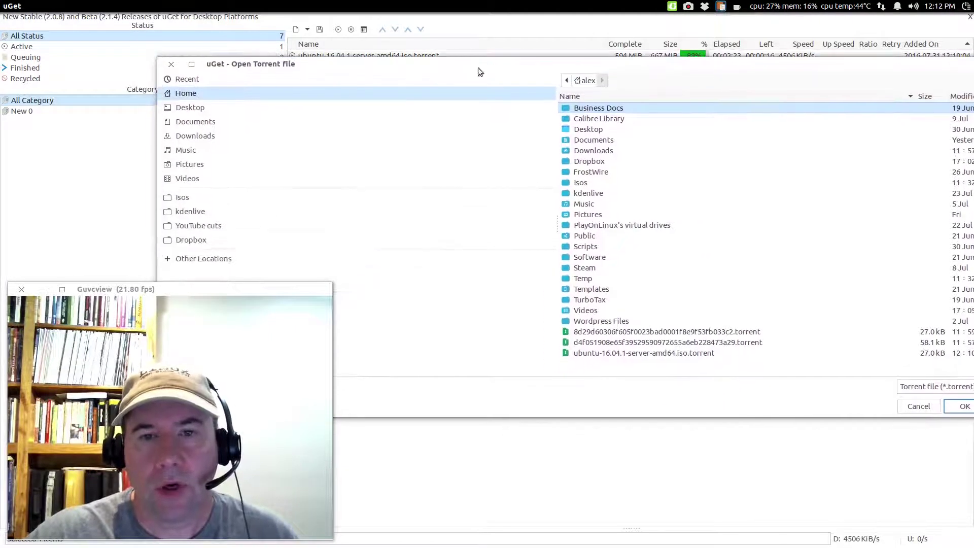
pyautogui.click(197, 135)
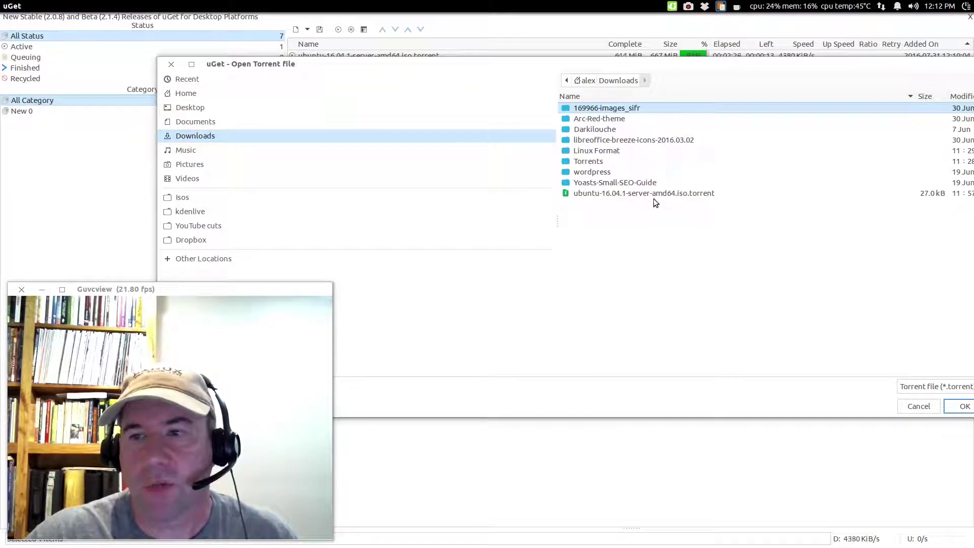
pyautogui.click(682, 194)
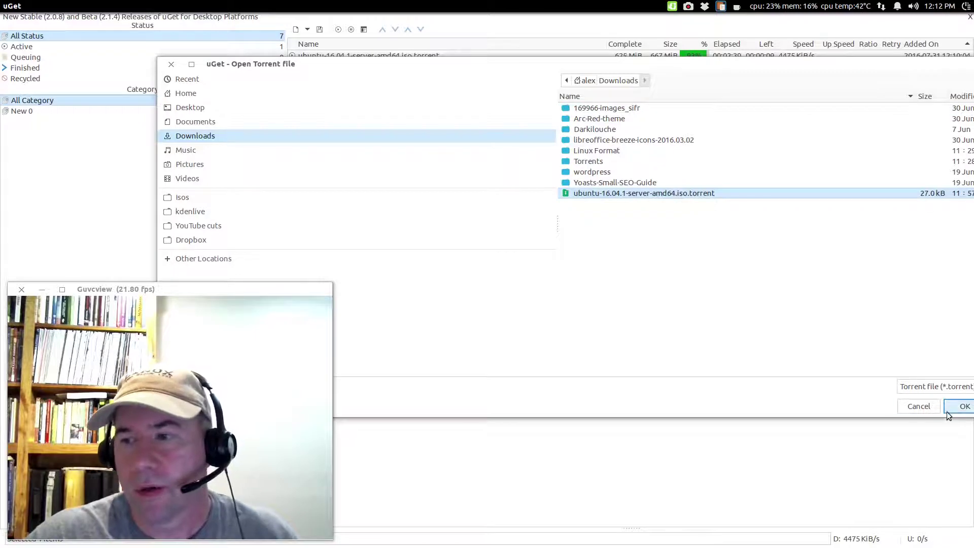
pyautogui.click(963, 407)
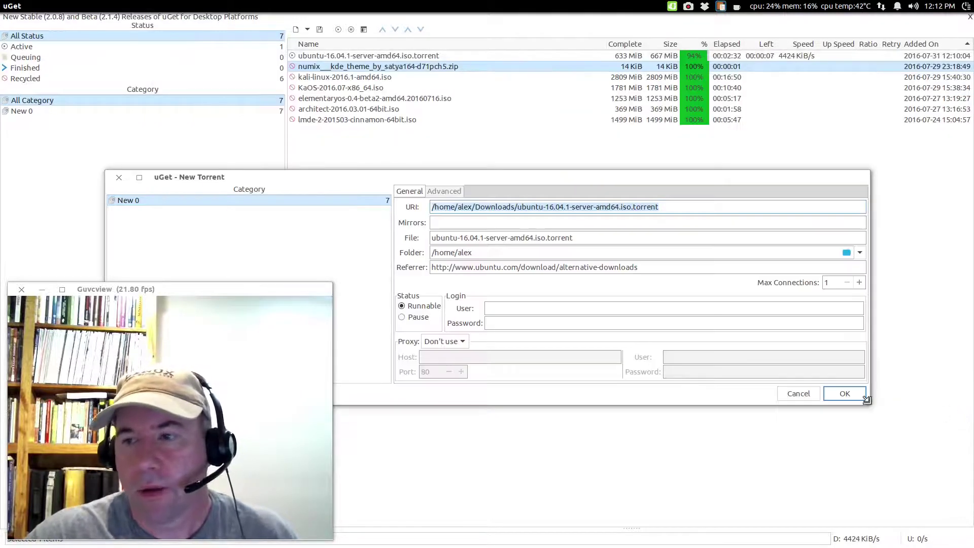
pyautogui.click(849, 397)
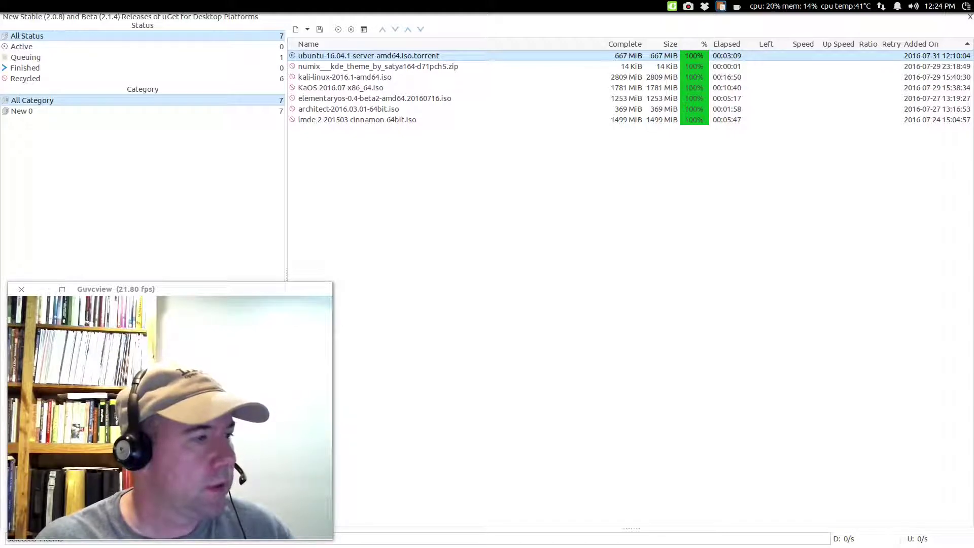
# Step: In Geany, copy the three Kubuntu and Lubuntu 16.04.1 desktop ISO URL lines
pyautogui.hotkey('alt', 'Tab')
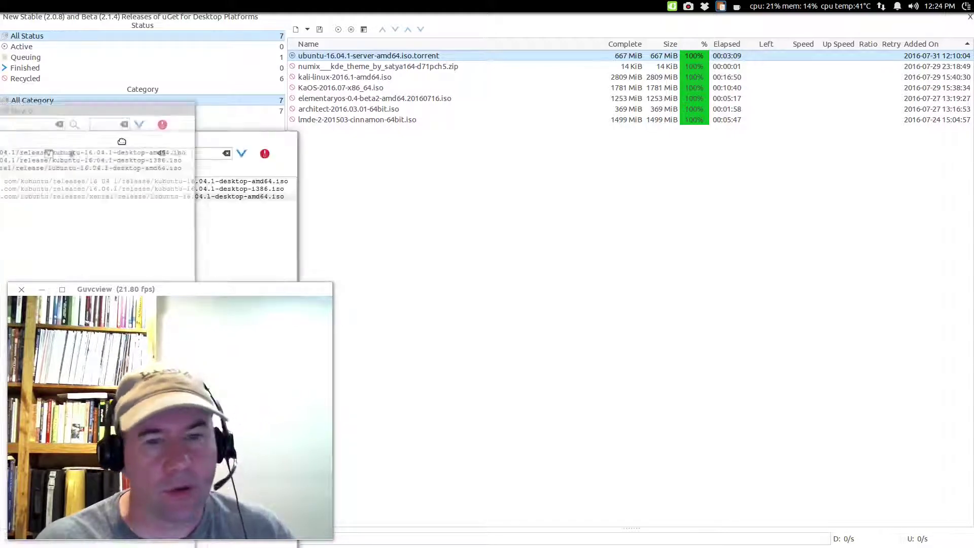
pyautogui.moveTo(656, 256); pyautogui.dragTo(722, 162)
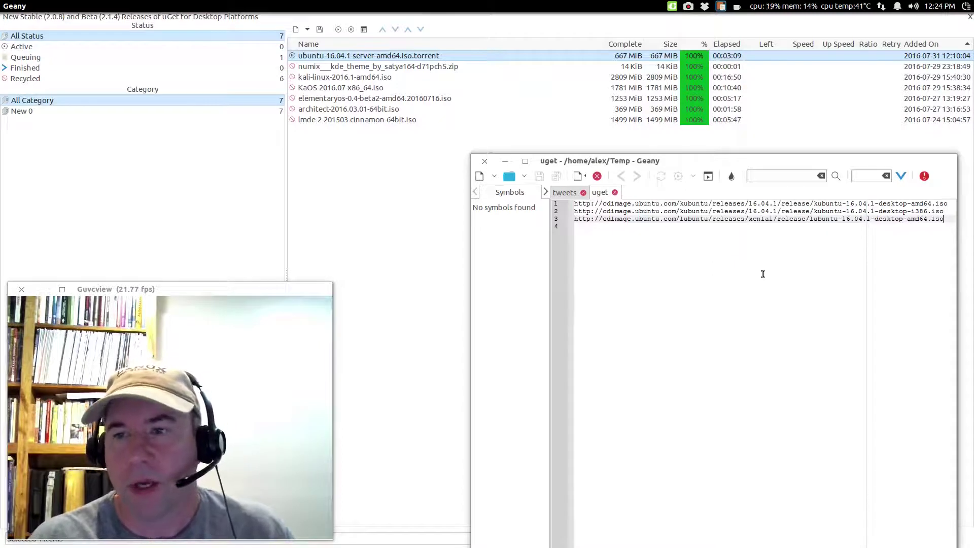
pyautogui.moveTo(951, 222); pyautogui.dragTo(572, 203)
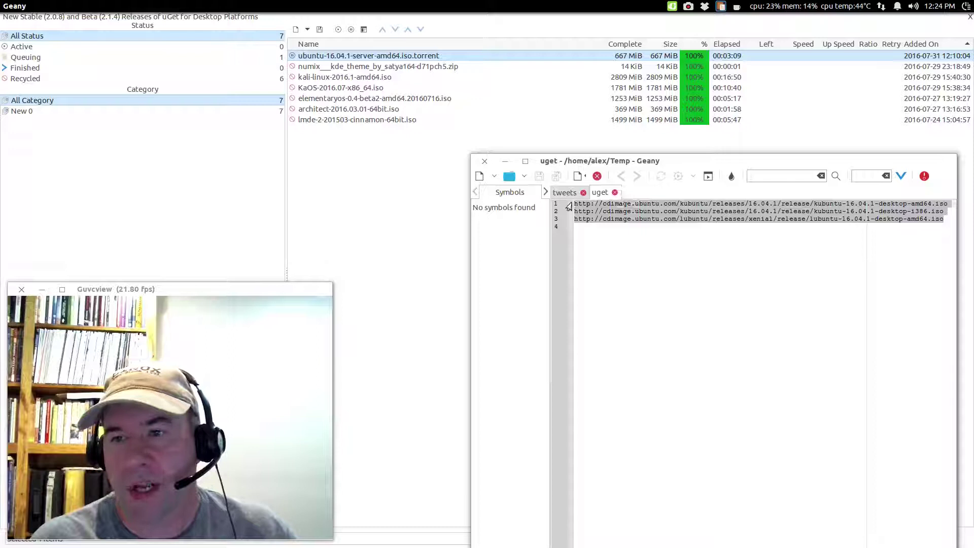
pyautogui.rightClick(668, 208)
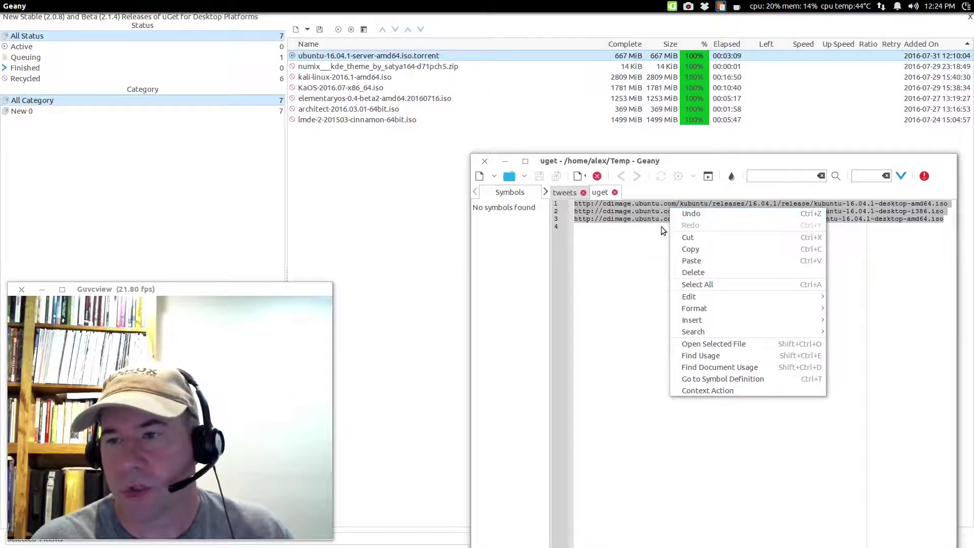
pyautogui.click(689, 251)
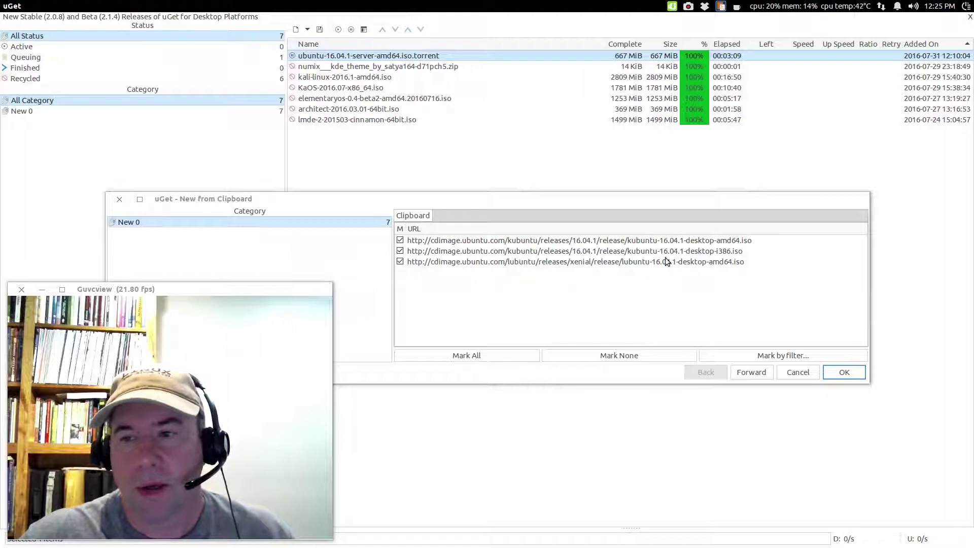
pyautogui.moveTo(536, 202); pyautogui.dragTo(579, 76)
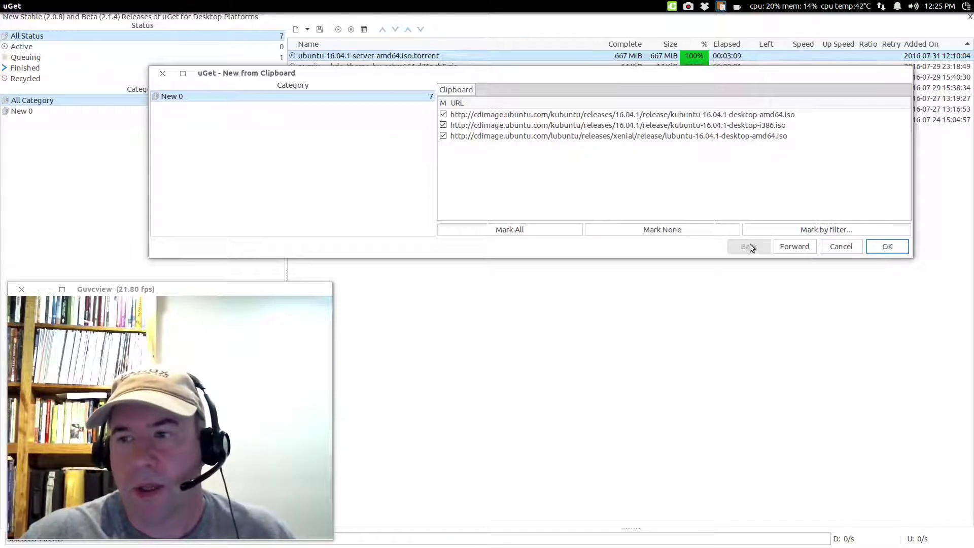
pyautogui.click(877, 248)
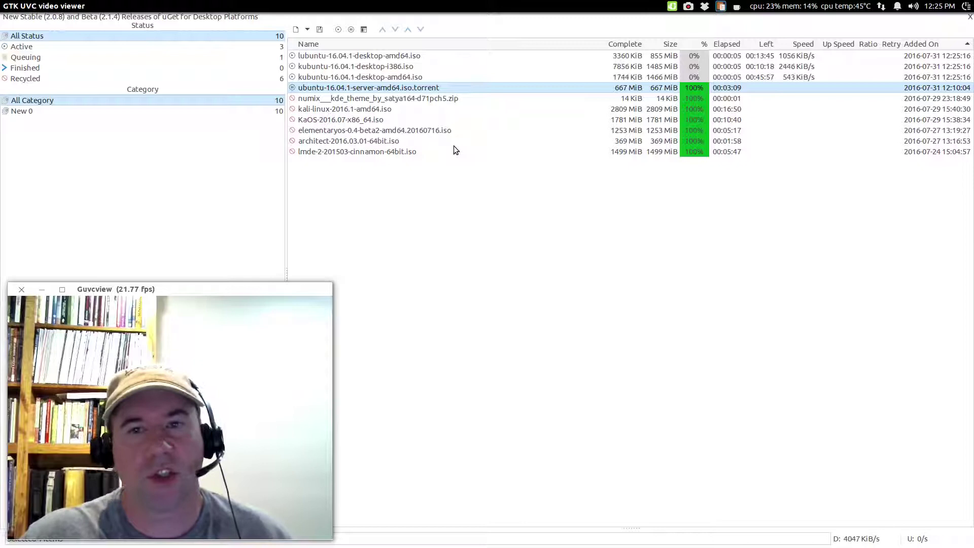
pyautogui.click(228, 144)
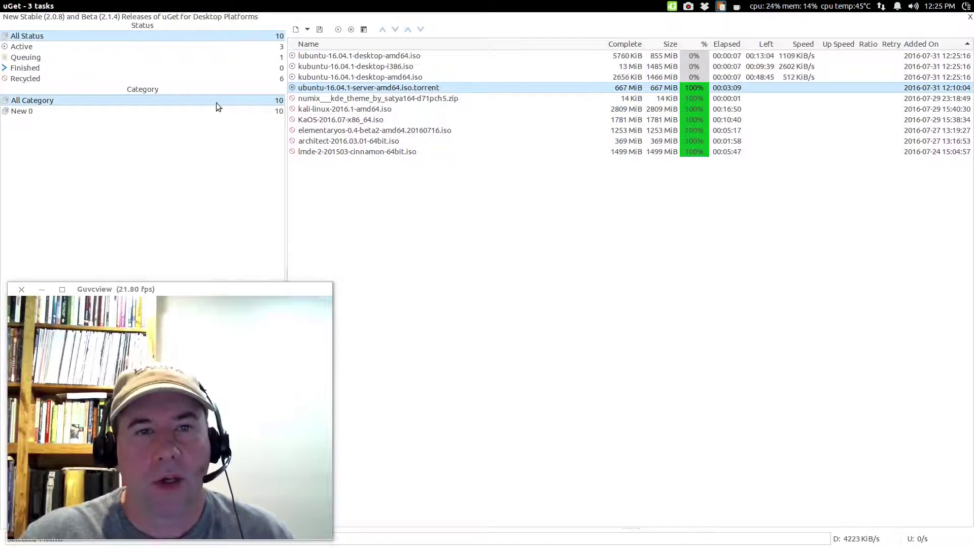
pyautogui.click(48, 6)
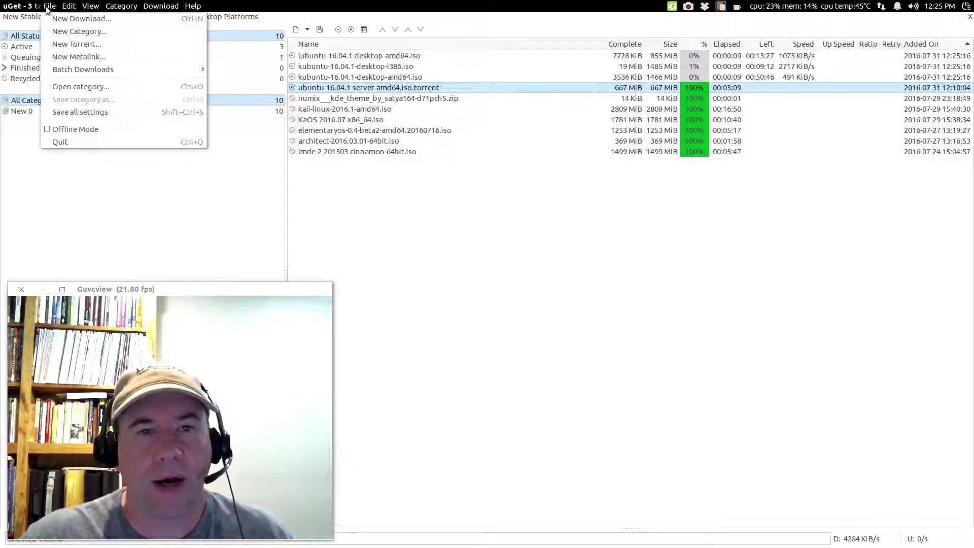
pyautogui.moveTo(71, 71)
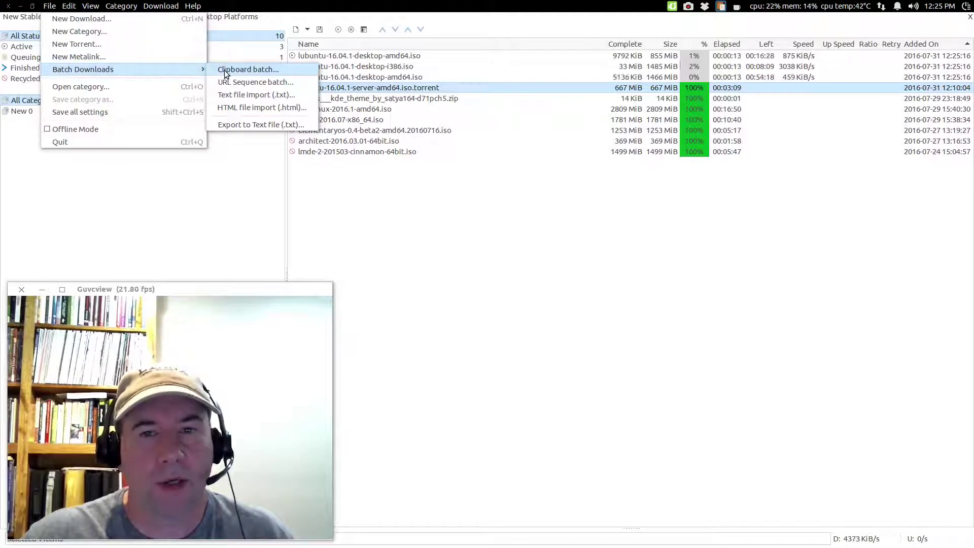
pyautogui.click(454, 311)
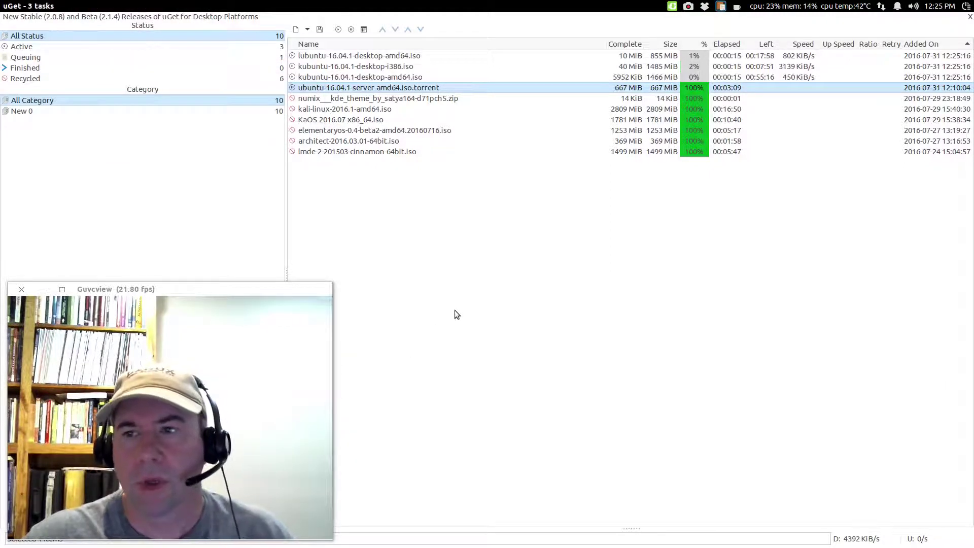
# Step: Delete the three lubuntu/kubuntu desktop ISO entries together with their files
pyautogui.click(368, 56)
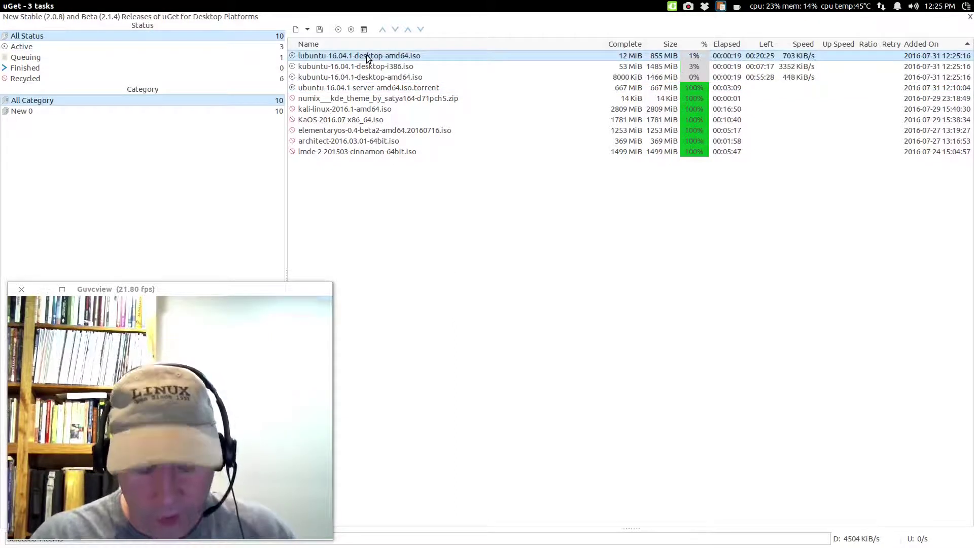
pyautogui.keyDown('shift'); pyautogui.click(366, 76); pyautogui.keyUp('shift')
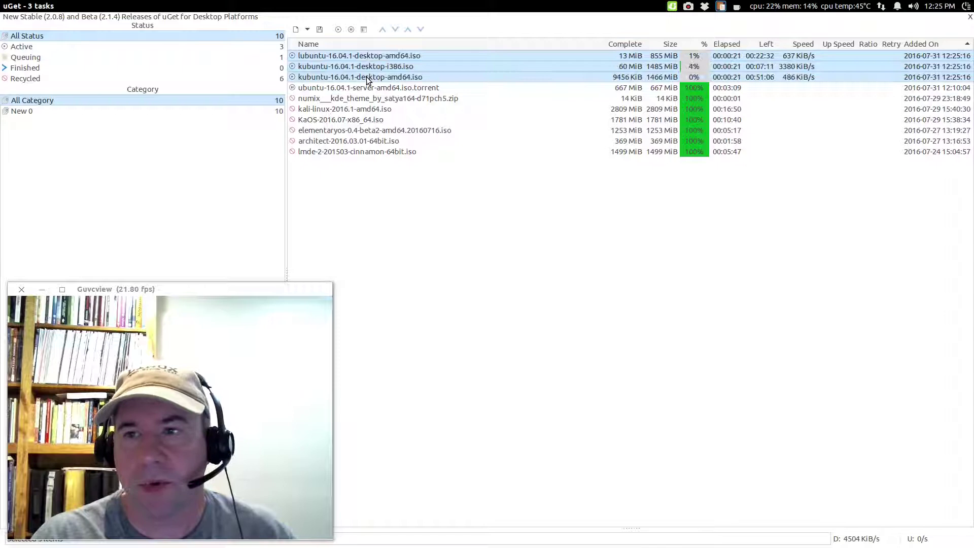
pyautogui.rightClick(367, 71)
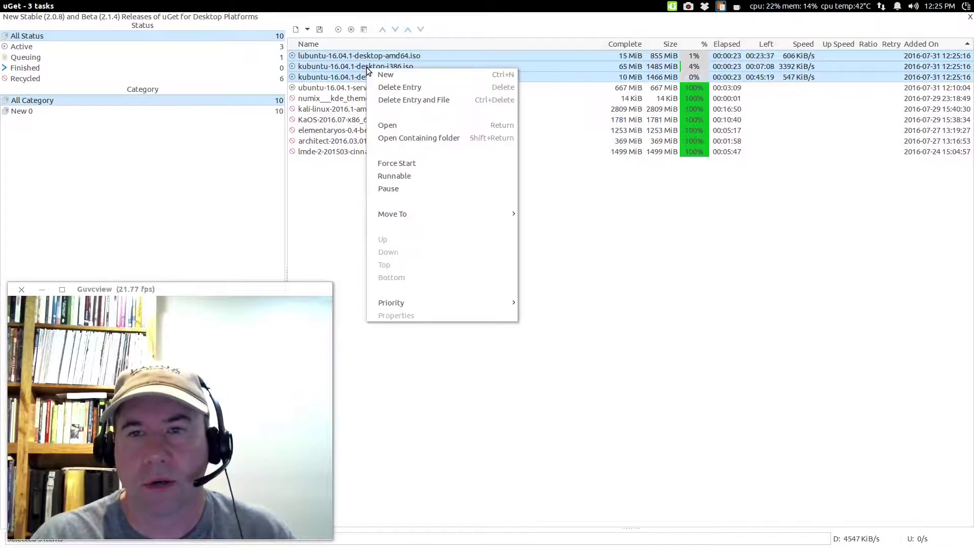
pyautogui.click(385, 99)
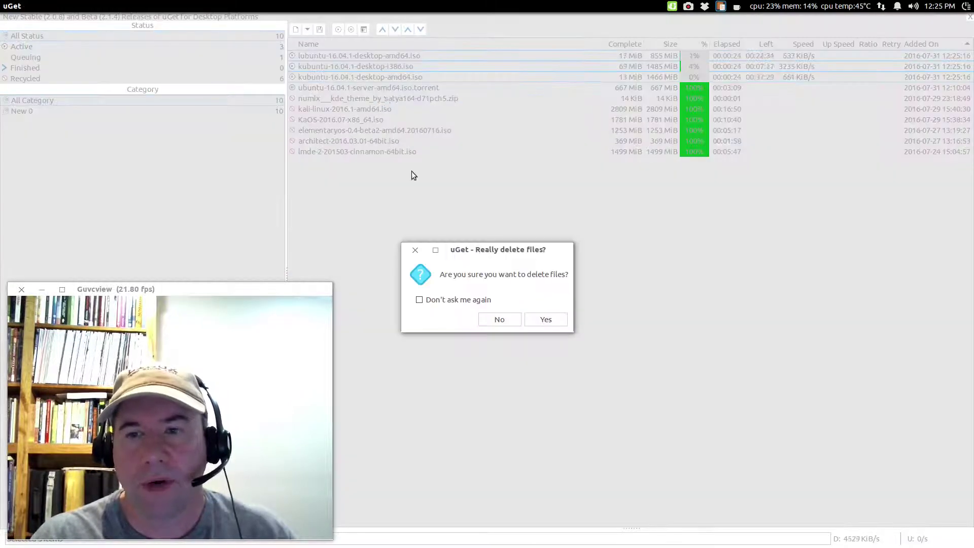
pyautogui.click(531, 318)
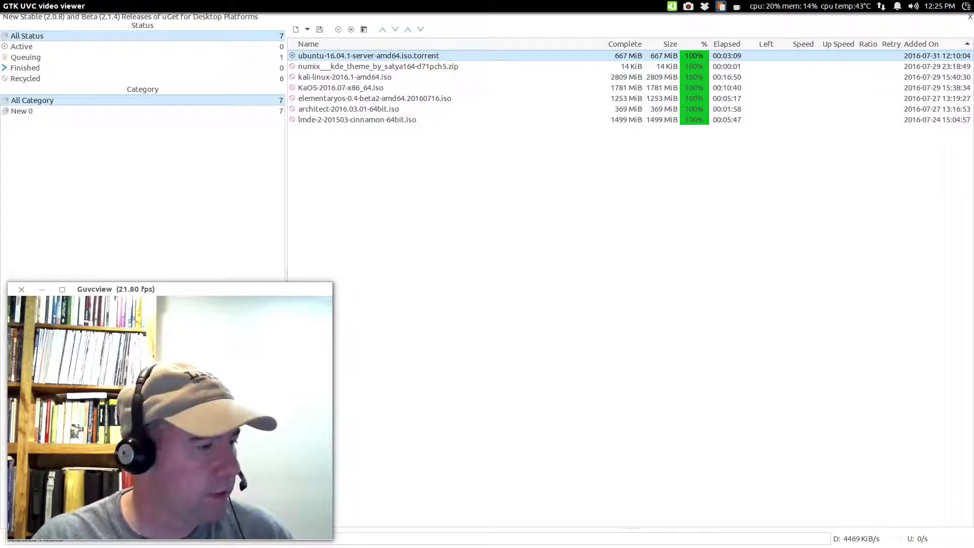
pyautogui.hotkey('alt', 'Tab')
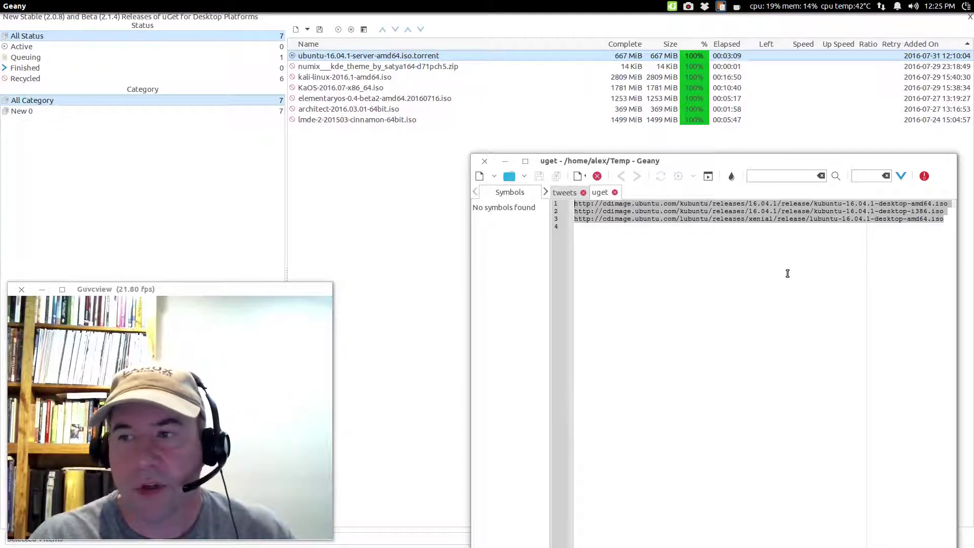
pyautogui.moveTo(733, 160); pyautogui.dragTo(481, 139)
pyautogui.hotkey('alt', 'Tab')
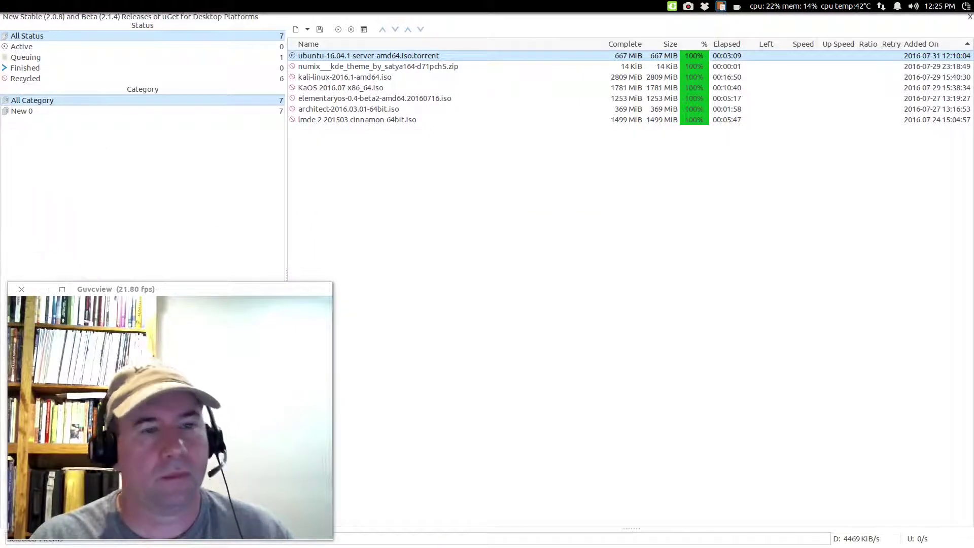
pyautogui.click(498, 156)
pyautogui.moveTo(175, 6)
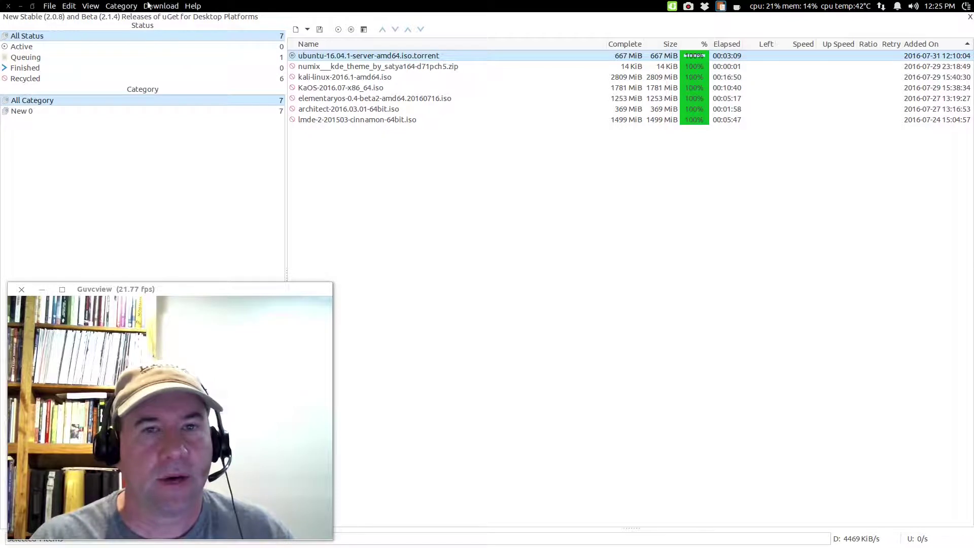
# Step: Import download URLs from the Temp/uget text file via Batch Downloads text-file import
pyautogui.click(49, 6)
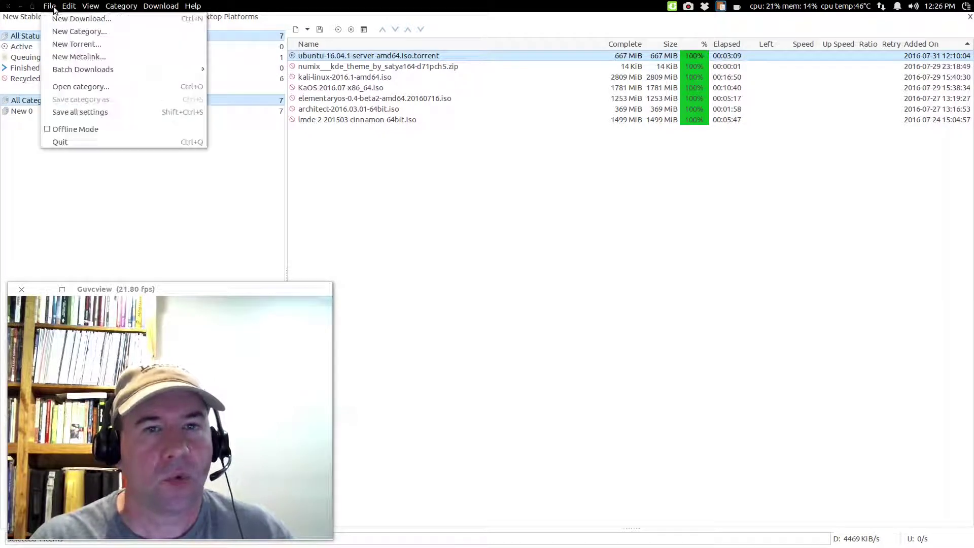
pyautogui.moveTo(80, 70)
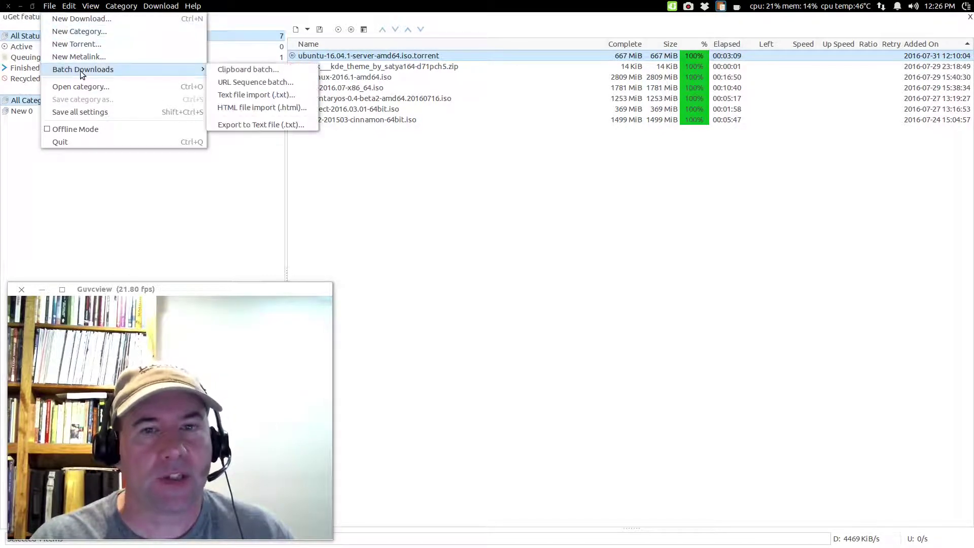
pyautogui.click(245, 96)
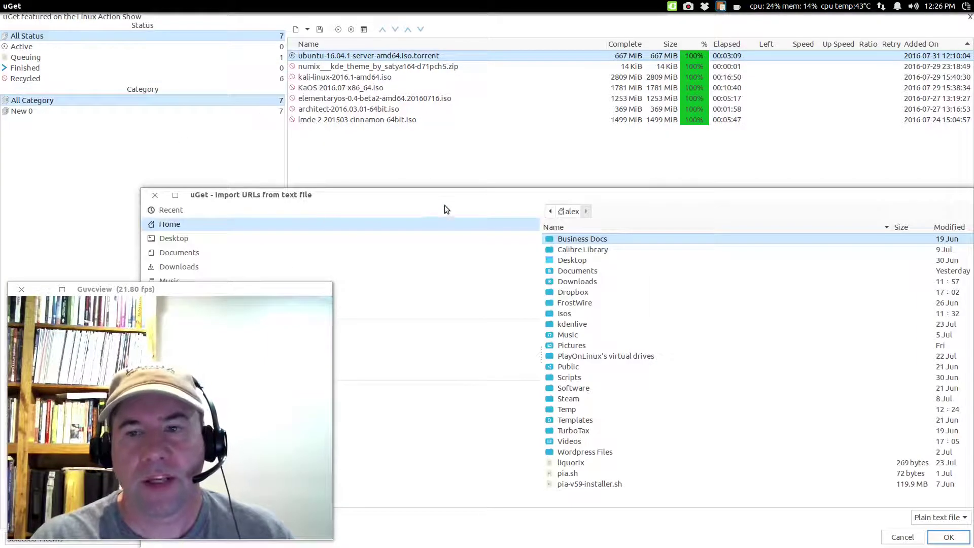
pyautogui.moveTo(448, 196); pyautogui.dragTo(430, 35)
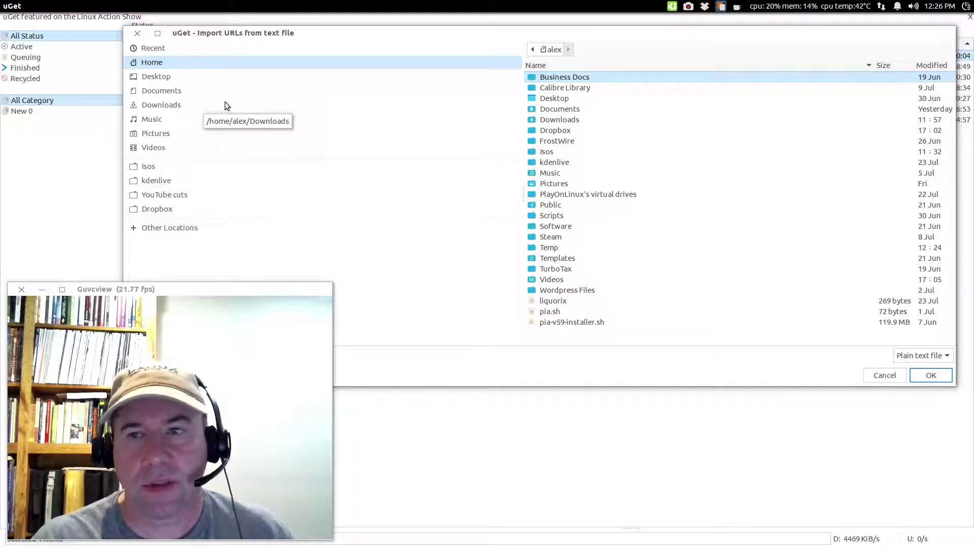
pyautogui.click(556, 254)
pyautogui.doubleClick(555, 247)
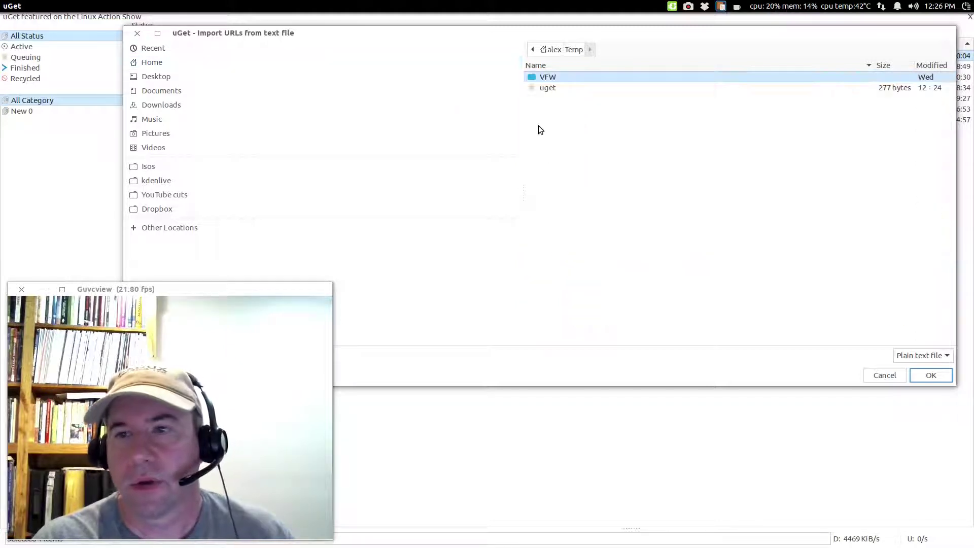
pyautogui.click(552, 89)
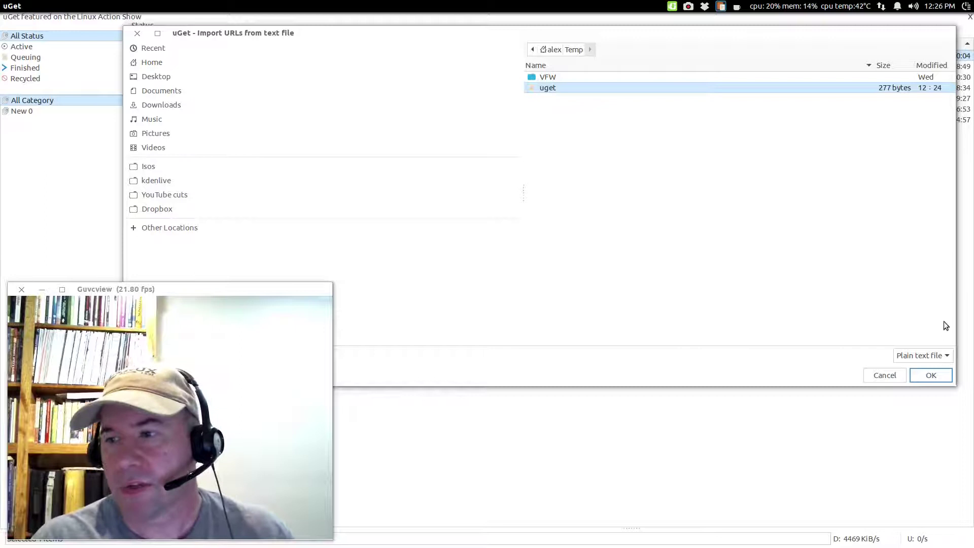
pyautogui.click(936, 375)
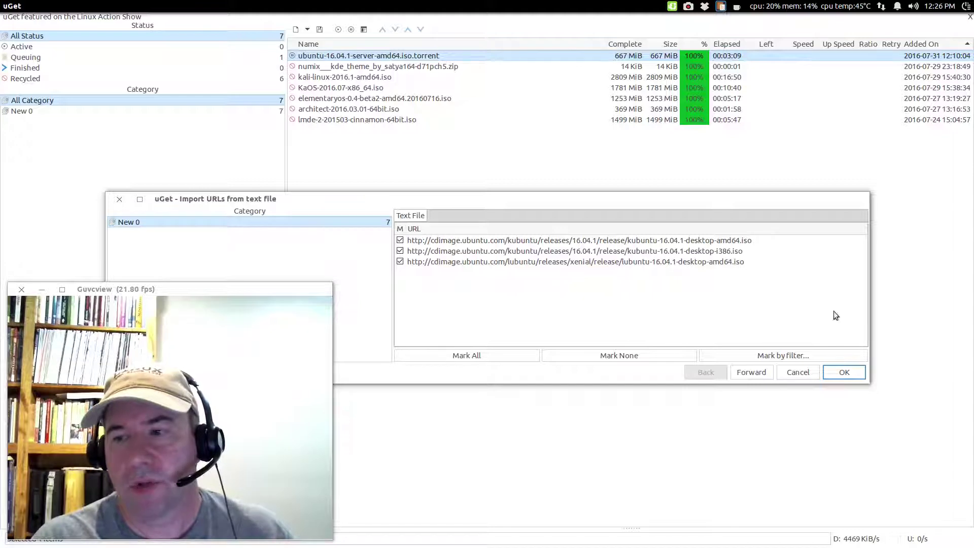
pyautogui.click(844, 373)
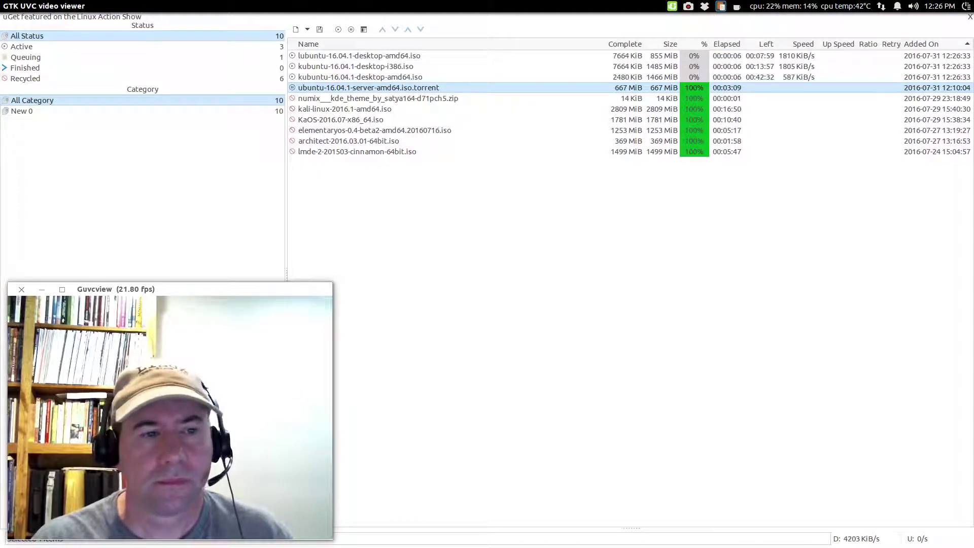
pyautogui.click(332, 54)
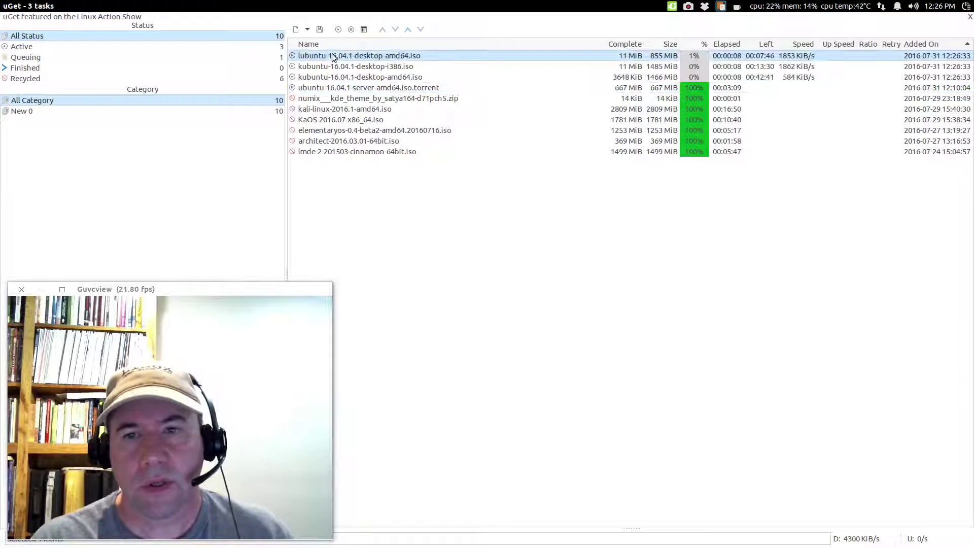
pyautogui.keyDown('shift'); pyautogui.click(333, 77); pyautogui.keyUp('shift')
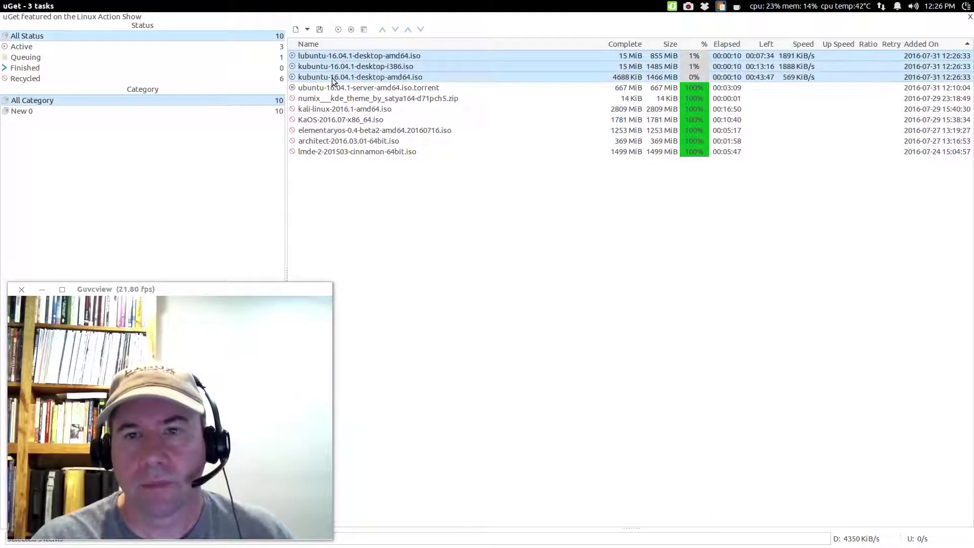
pyautogui.rightClick(331, 68)
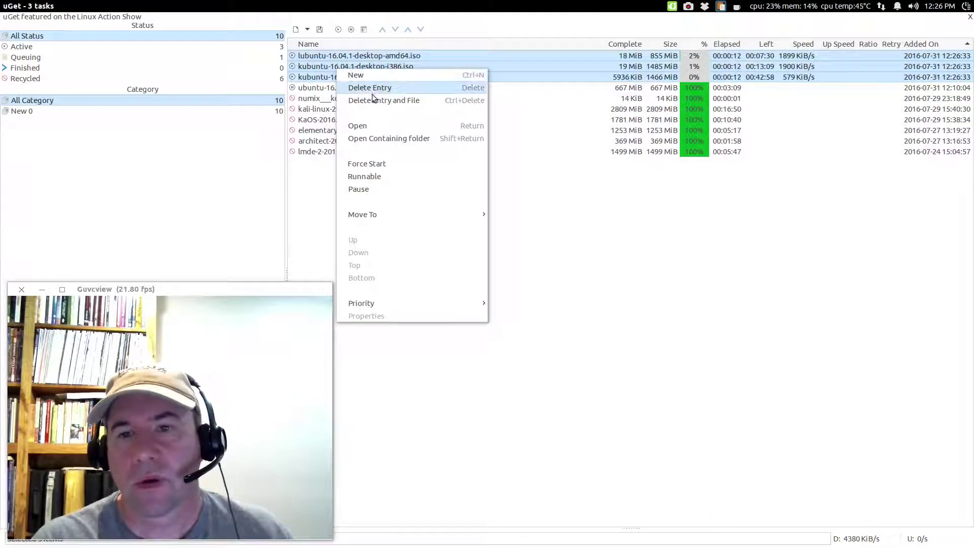
pyautogui.click(400, 101)
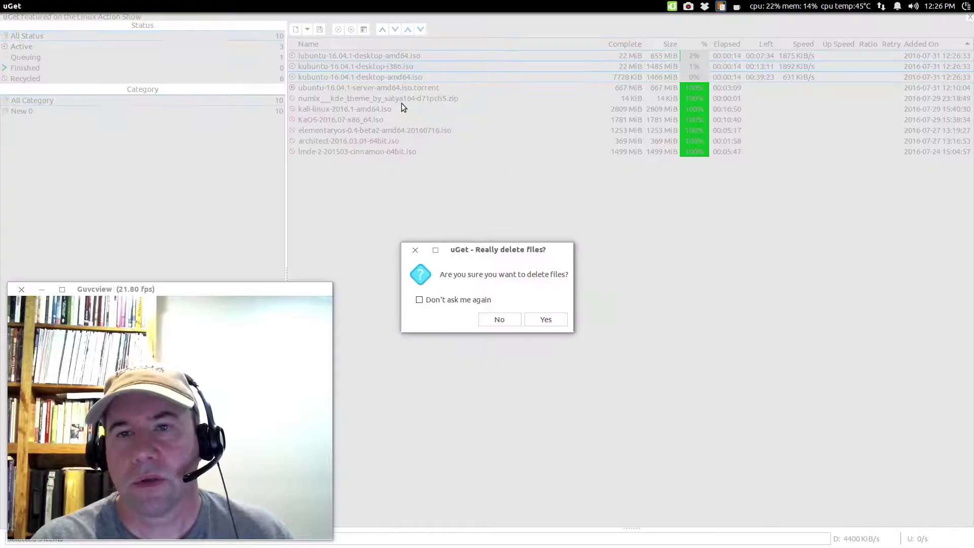
pyautogui.click(537, 321)
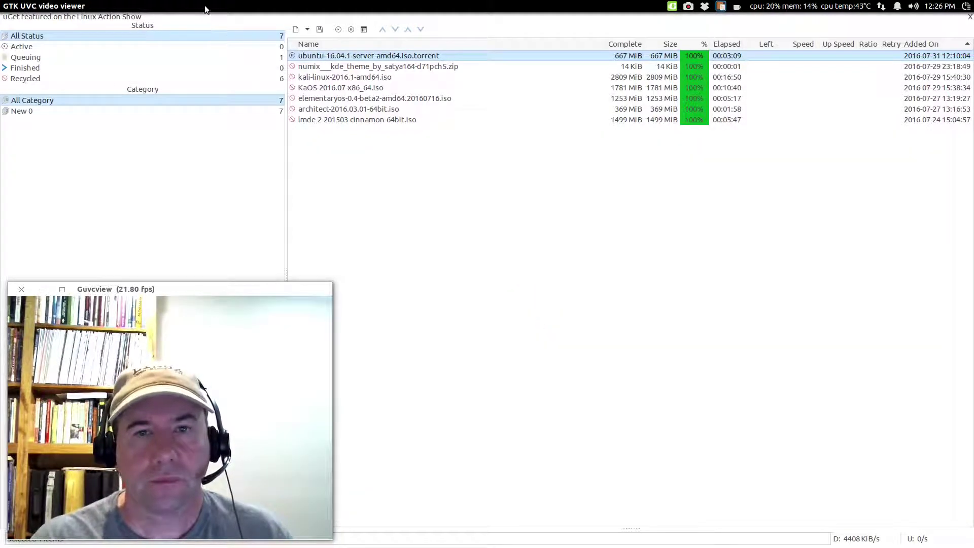
# Step: Open the Batch Downloads URL Sequence batch dialog and move it higher on screen
pyautogui.moveTo(214, 6)
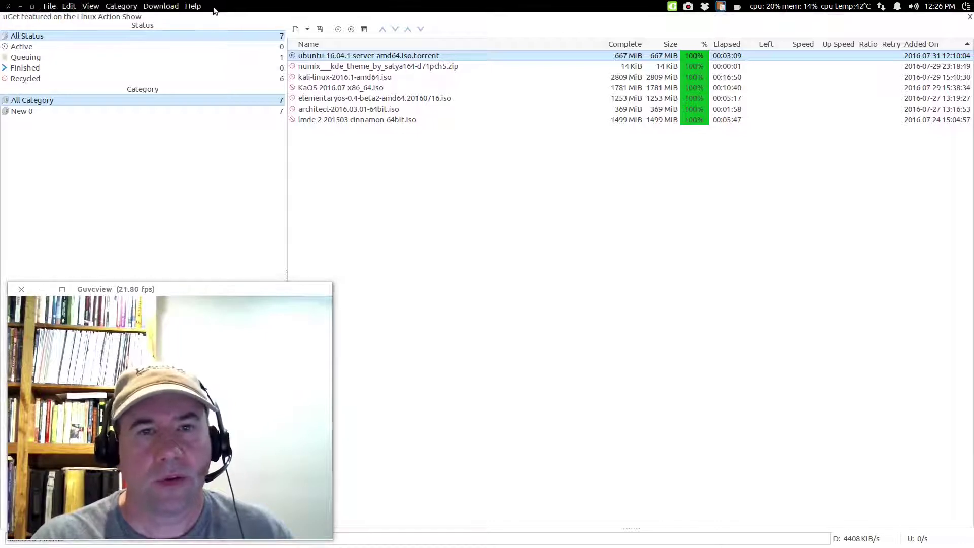
pyautogui.click(52, 7)
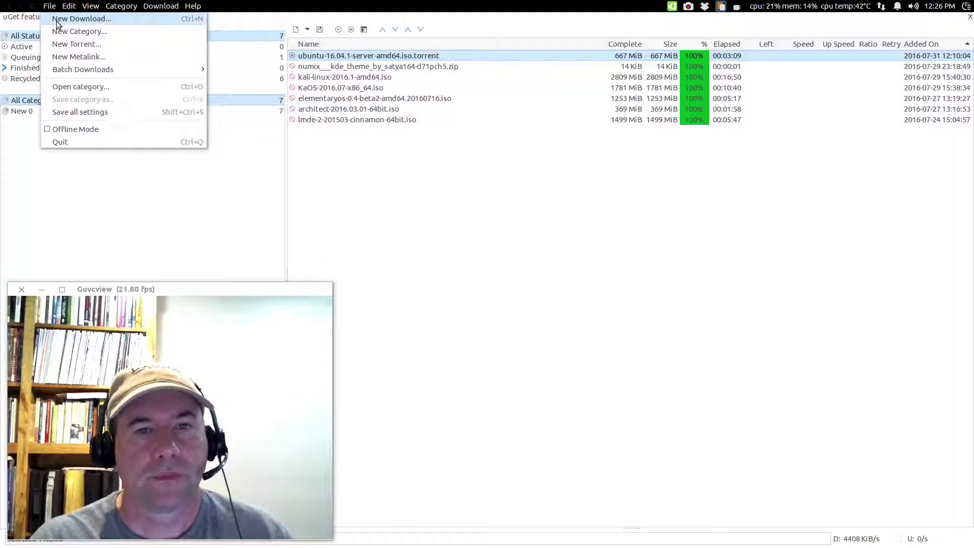
pyautogui.moveTo(178, 70)
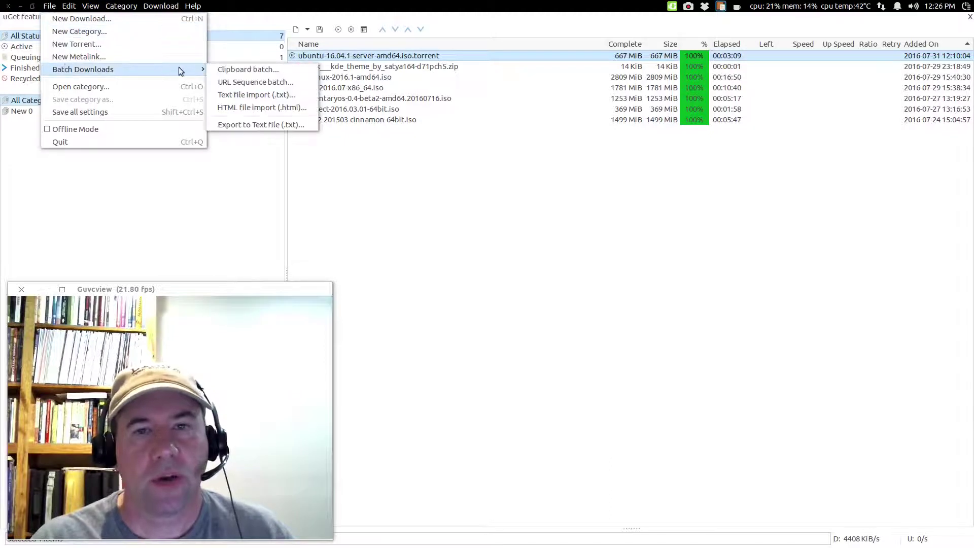
pyautogui.click(256, 85)
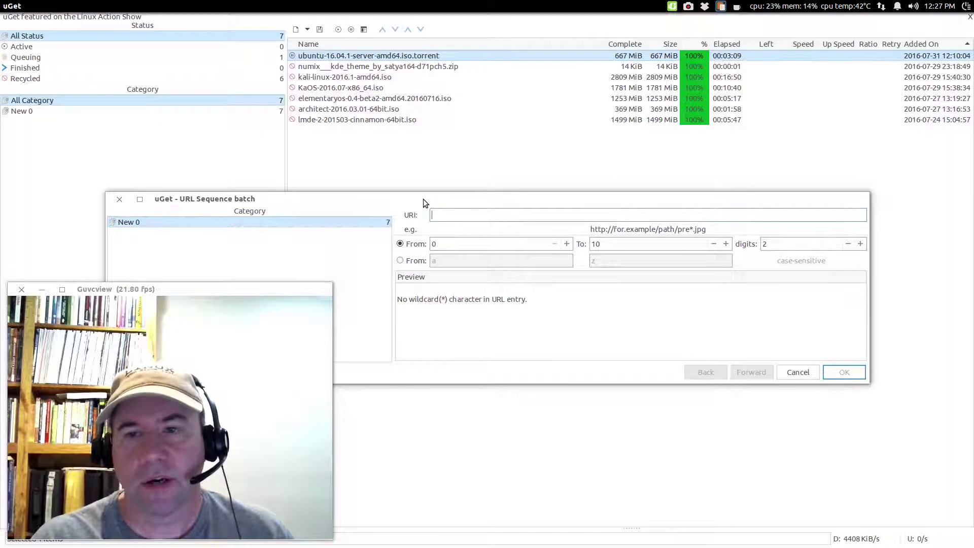
pyautogui.moveTo(424, 199); pyautogui.dragTo(463, 68)
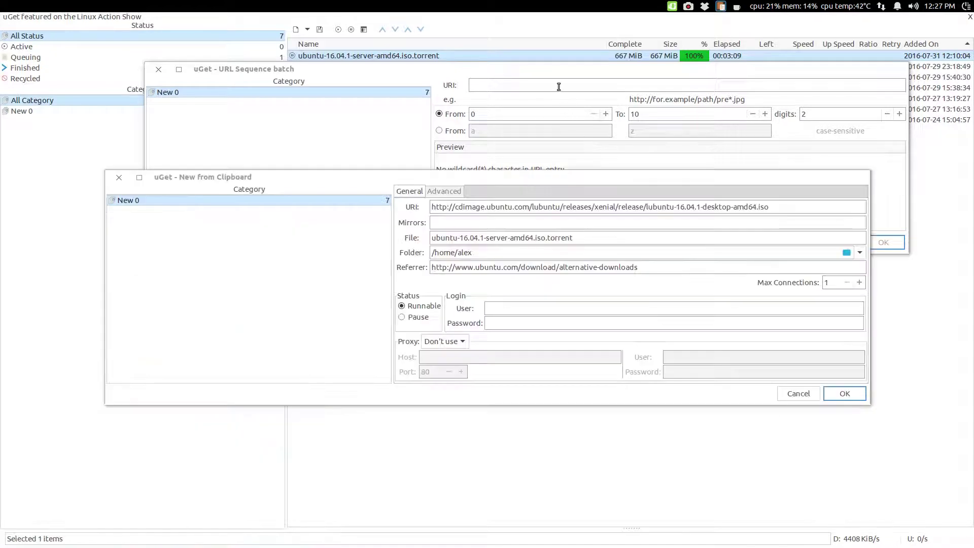
# Step: Dismiss the clipboard dialog and enter the lubuntu desktop ISO URL with * before .iso
pyautogui.click(118, 177)
pyautogui.rightClick(526, 83)
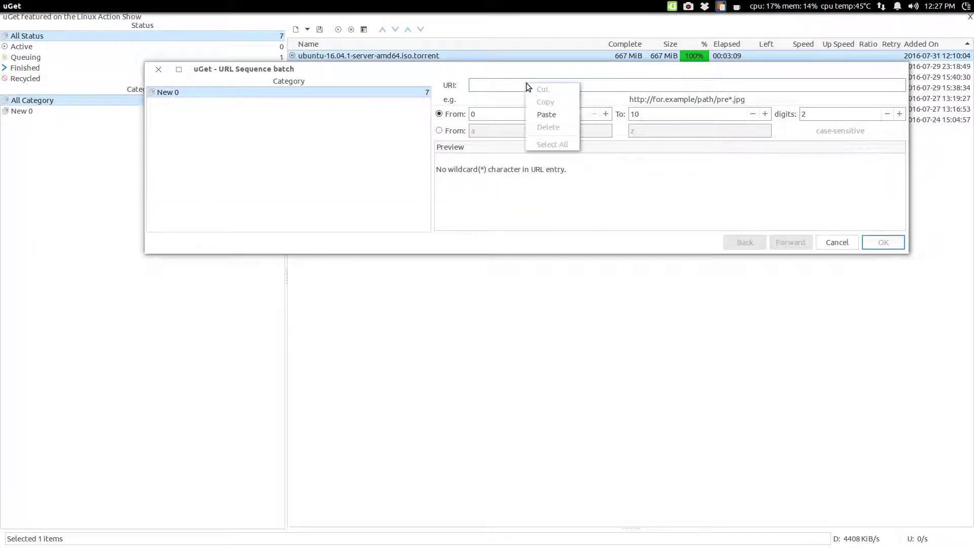
pyautogui.click(537, 115)
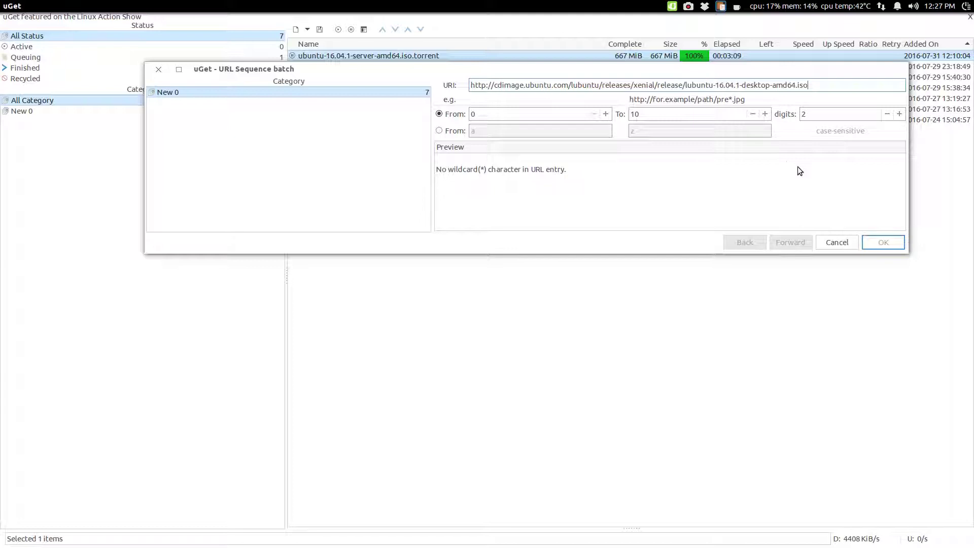
pyautogui.press('Left')
pyautogui.press('Left')
pyautogui.press('Left')
pyautogui.write('-1')
pyautogui.press('BackSpace')
pyautogui.press('BackSpace')
pyautogui.write('*')
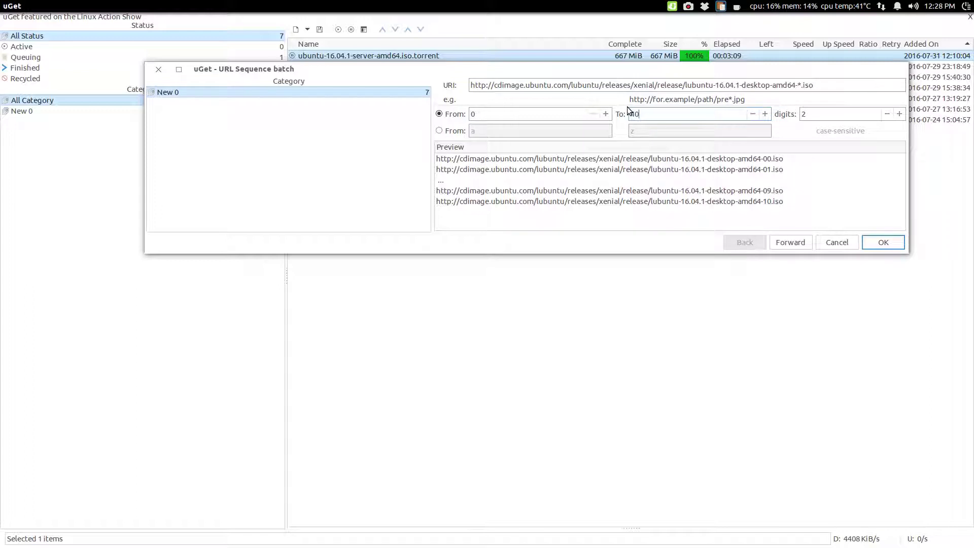
pyautogui.click(565, 114)
# Step: Reduce the sequence digits from 2 to 1 so URLs run -0 through -40
pyautogui.click(885, 116)
# Step: Raise the sequence's From value from 0 to 1
pyautogui.click(607, 116)
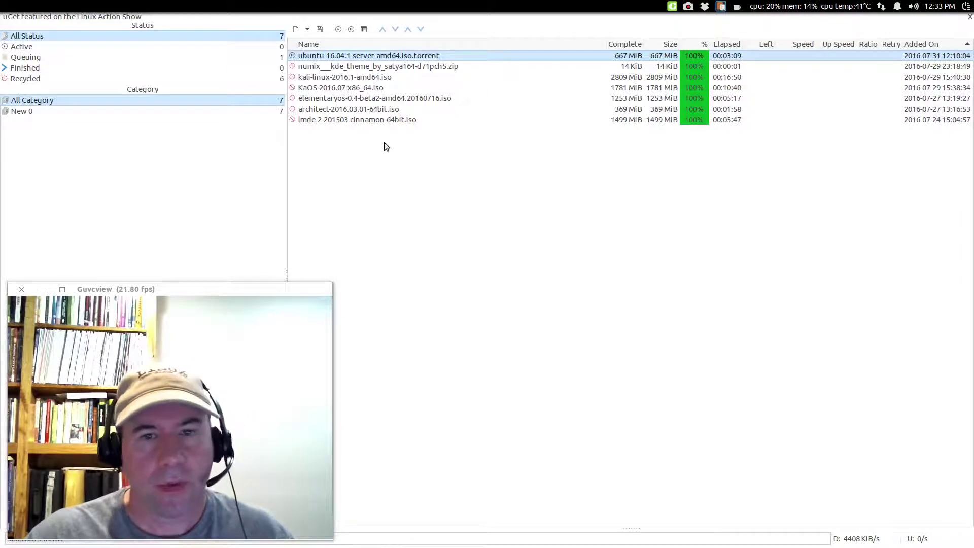
# Step: Open uGet's Settings dialog and tick Enable Scheduler on the Scheduler page
pyautogui.moveTo(339, 10)
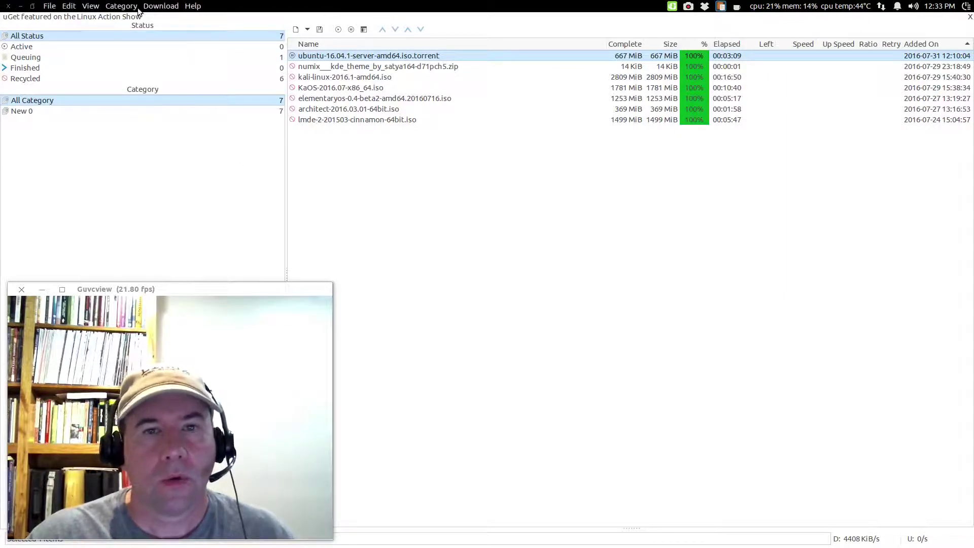
pyautogui.click(68, 6)
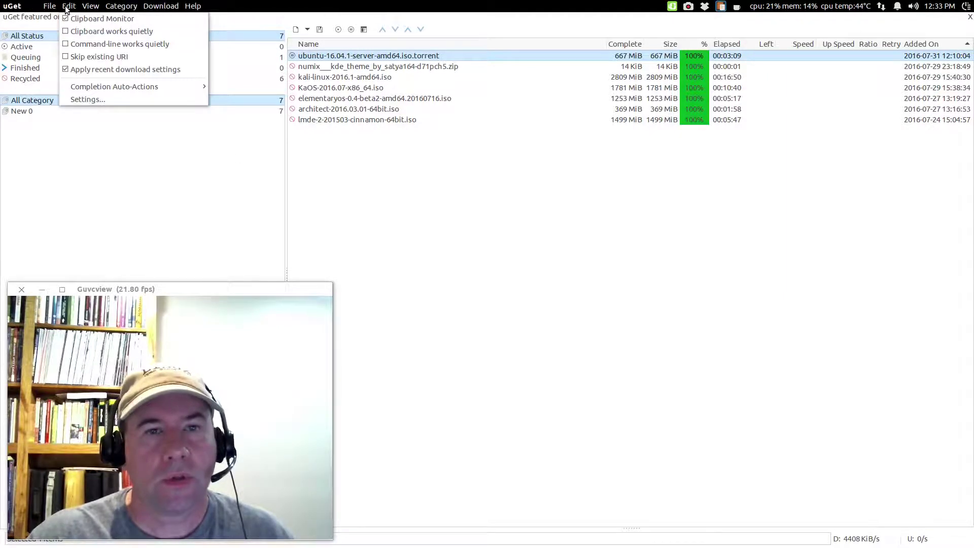
pyautogui.click(79, 99)
pyautogui.moveTo(454, 158); pyautogui.dragTo(550, 86)
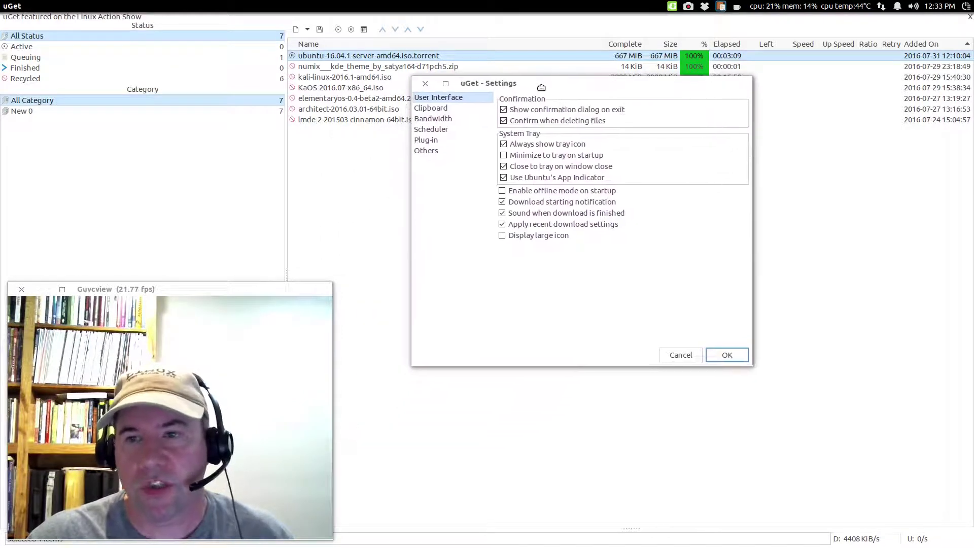
pyautogui.click(432, 130)
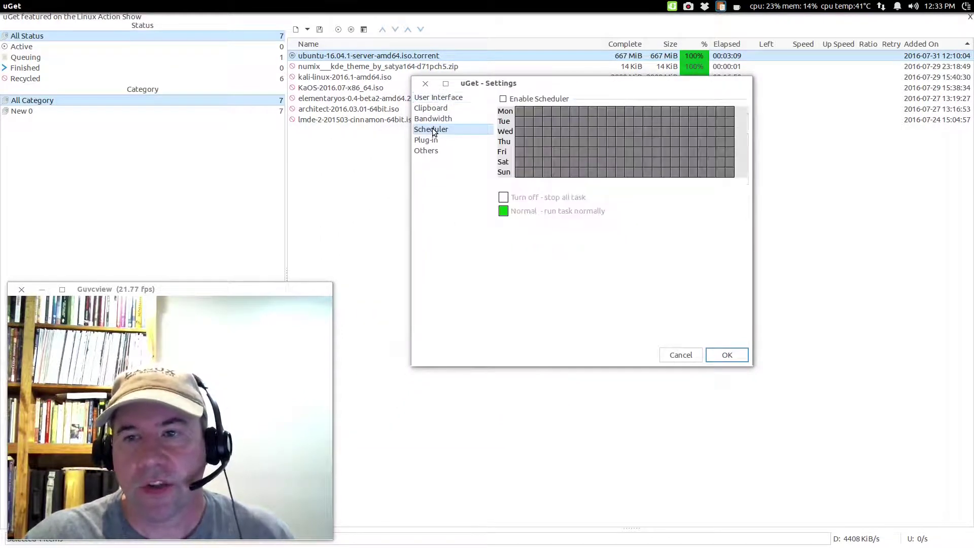
pyautogui.click(503, 98)
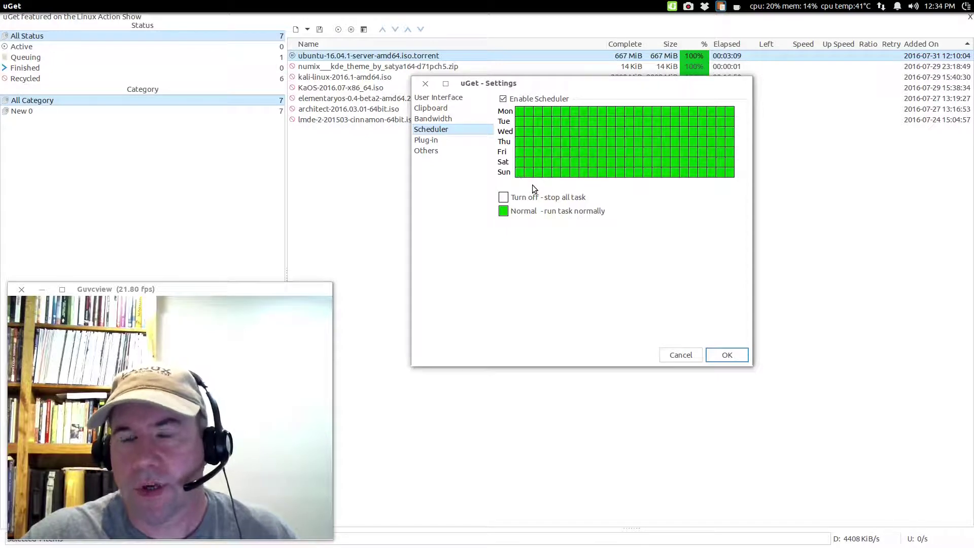
# Step: Set all of Monday's hours in the scheduler grid to Turn off
pyautogui.click(520, 111)
pyautogui.moveTo(520, 111)
pyautogui.mouseDown()
pyautogui.moveTo(730, 120)
pyautogui.moveTo(520, 124)
pyautogui.moveTo(531, 138)
pyautogui.moveTo(733, 136)
pyautogui.moveTo(537, 143)
pyautogui.moveTo(521, 153)
pyautogui.moveTo(693, 152)
pyautogui.moveTo(725, 163)
pyautogui.moveTo(726, 148)
pyautogui.moveTo(732, 172)
pyautogui.moveTo(705, 159)
pyautogui.moveTo(719, 175)
pyautogui.moveTo(518, 174)
pyautogui.moveTo(520, 163)
pyautogui.moveTo(671, 166)
pyautogui.moveTo(710, 152)
pyautogui.mouseUp()
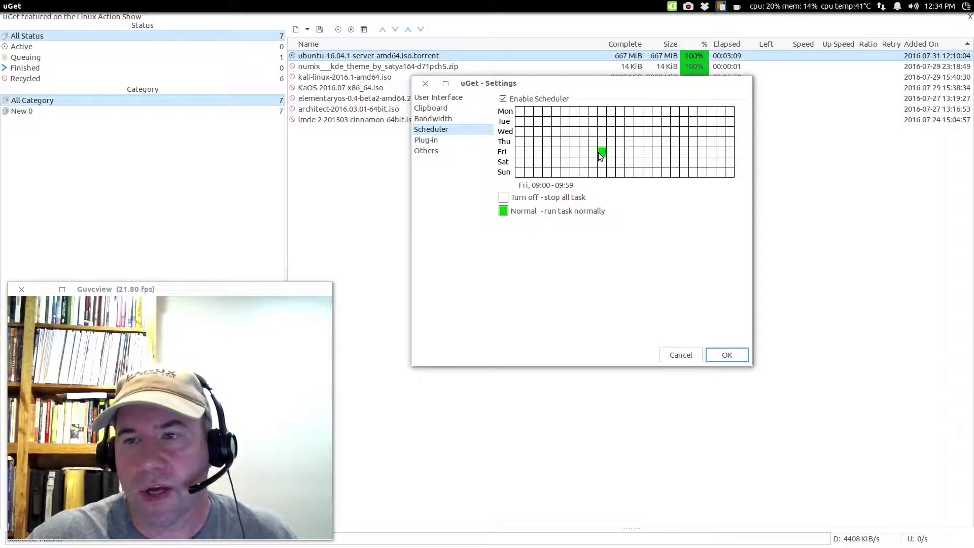
# Step: Mark Friday 10:00, 17:00 Monday–Thursday, 09:00 Wednesday–Thursday and Monday 09:00–13:00 as Normal
pyautogui.click(611, 153)
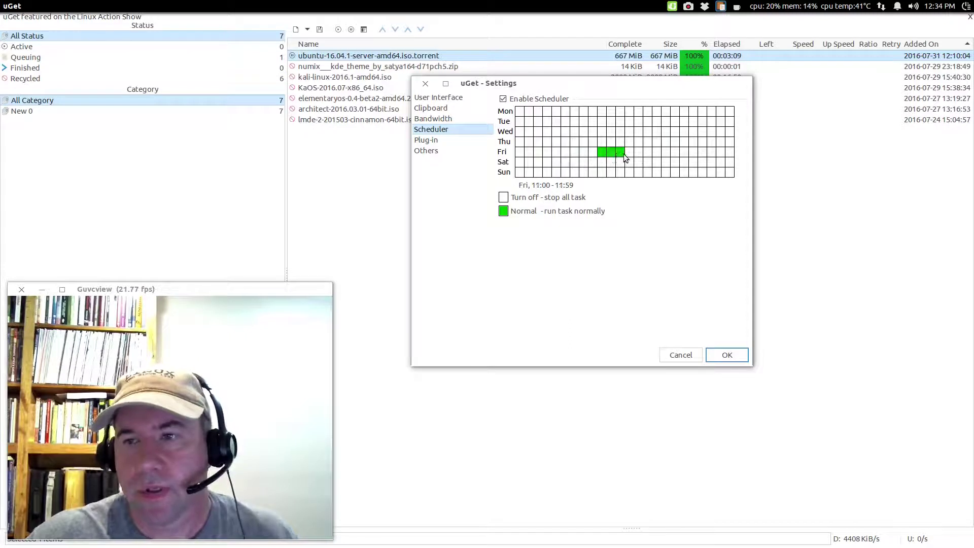
pyautogui.click(674, 141)
pyautogui.moveTo(674, 140); pyautogui.dragTo(675, 114)
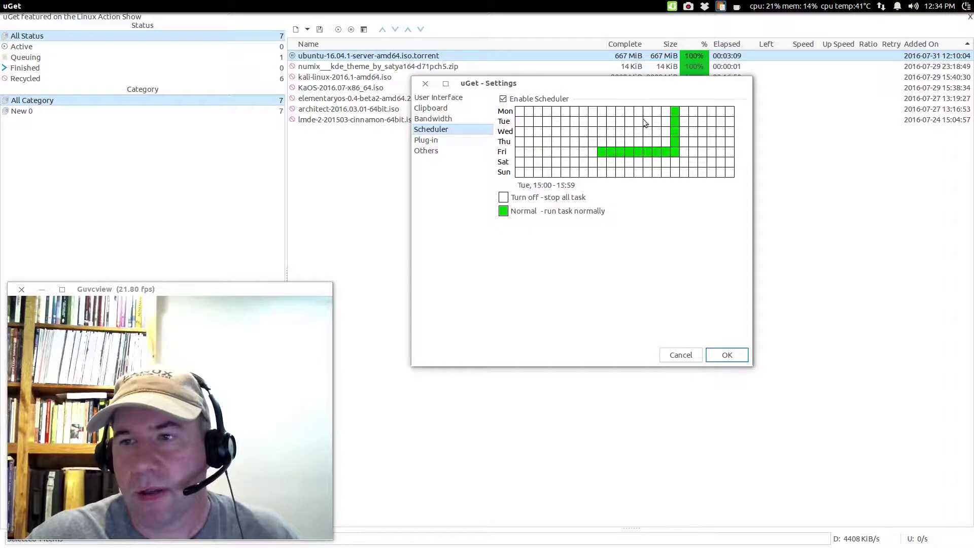
pyautogui.moveTo(601, 143); pyautogui.dragTo(601, 127)
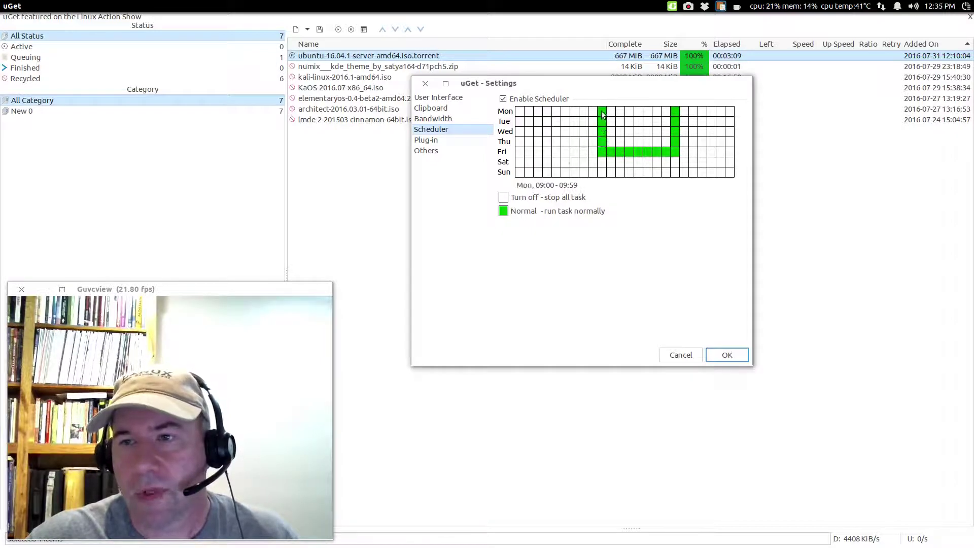
pyautogui.moveTo(601, 112)
pyautogui.mouseDown()
pyautogui.moveTo(641, 111)
pyautogui.moveTo(664, 133)
pyautogui.moveTo(656, 144)
pyautogui.moveTo(659, 123)
pyautogui.moveTo(641, 136)
pyautogui.moveTo(629, 119)
pyautogui.moveTo(618, 134)
pyautogui.moveTo(625, 142)
pyautogui.moveTo(608, 142)
pyautogui.mouseUp()
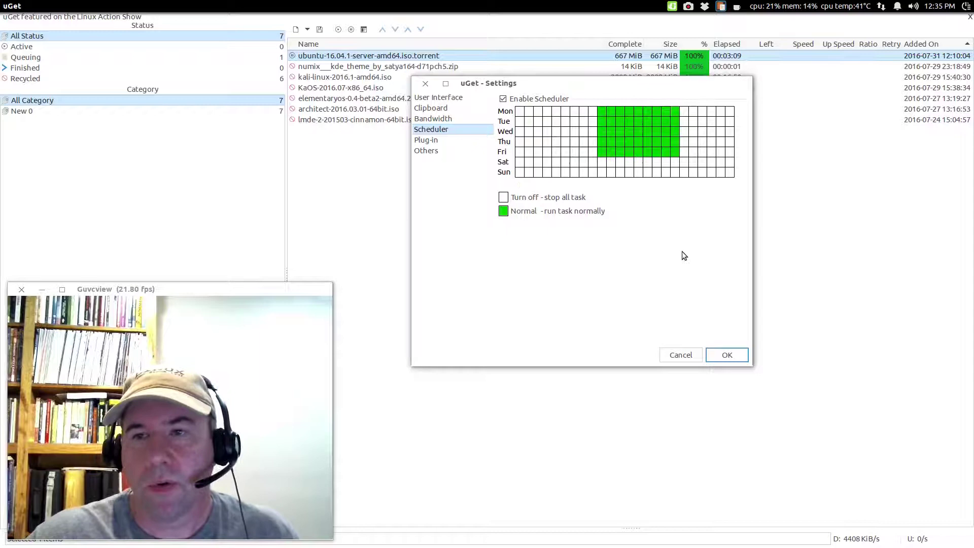